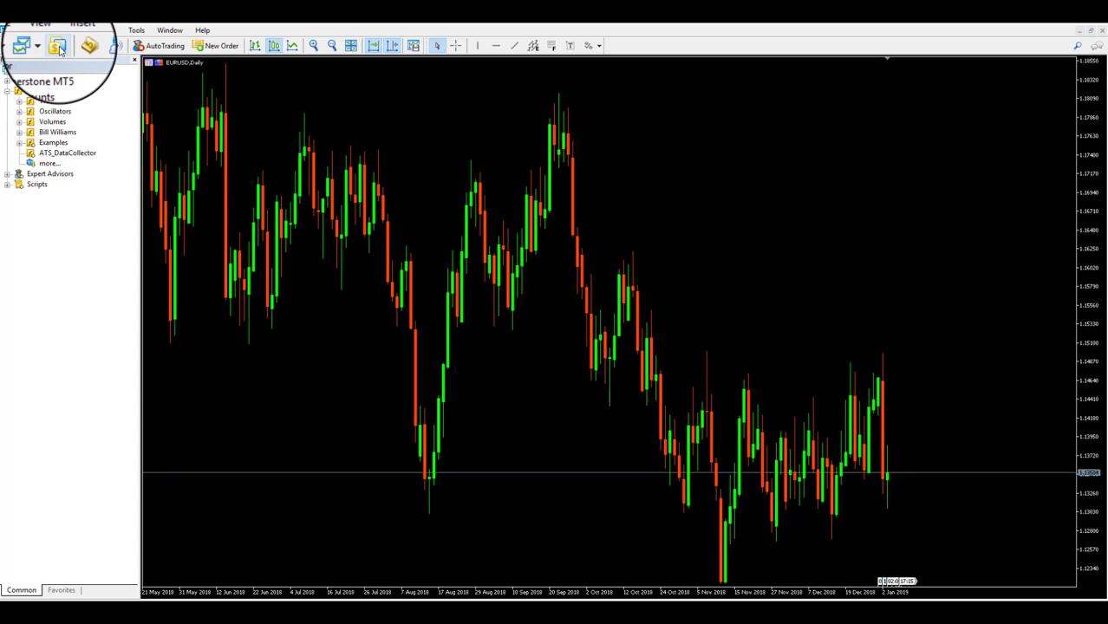
# Browse the FX Majors, Minors and Crosses groups, then select EURUSD to view its specification.
pyautogui.click(59, 48)
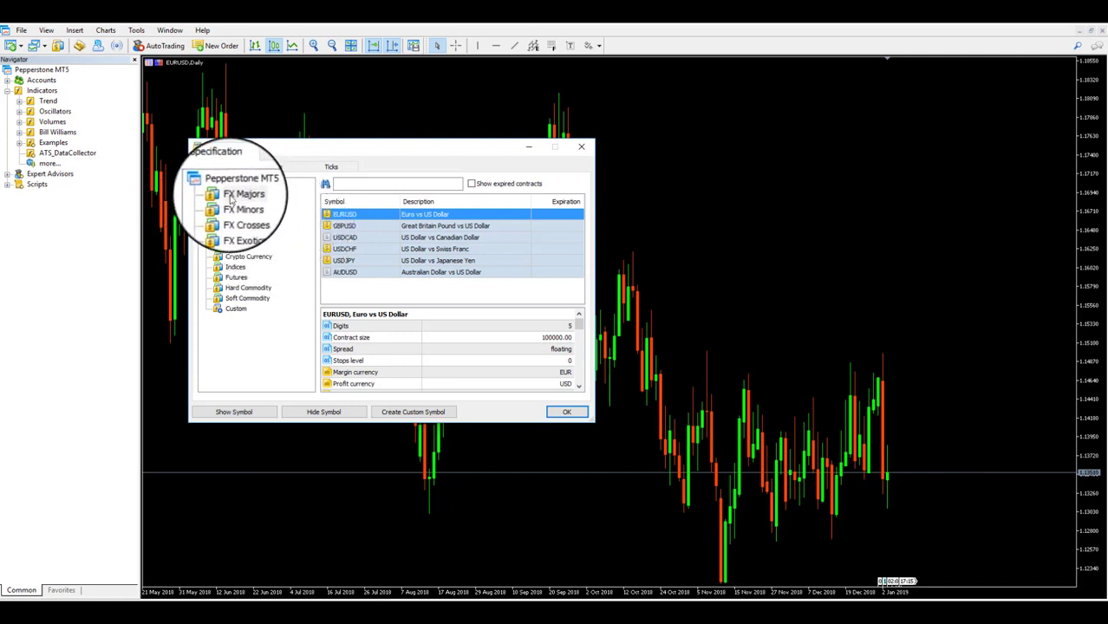
pyautogui.click(233, 214)
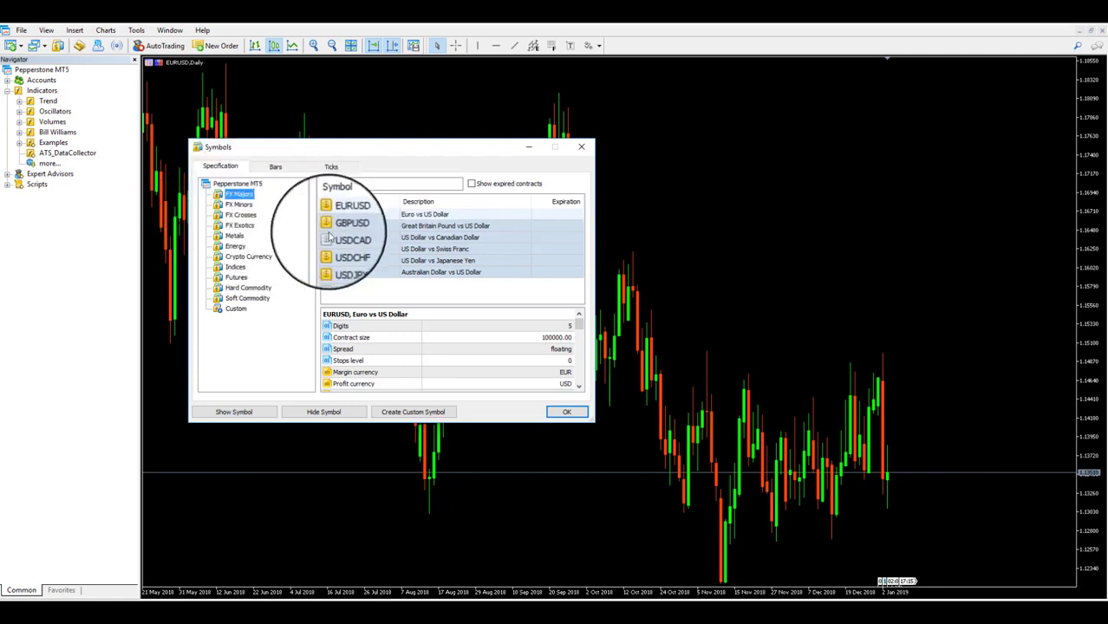
pyautogui.click(236, 206)
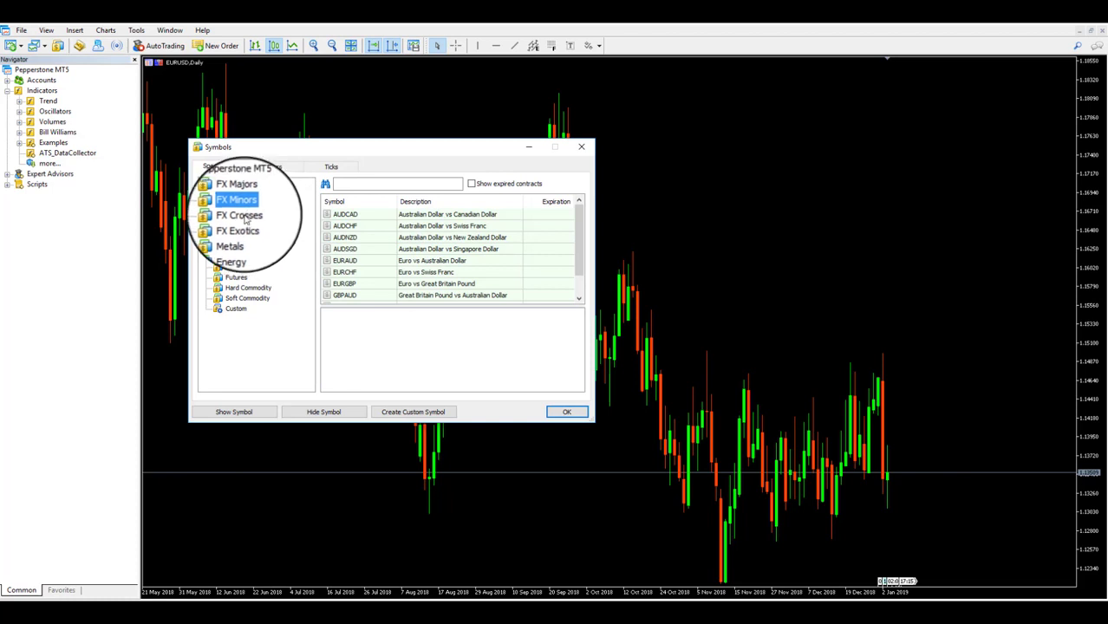
pyautogui.click(249, 215)
pyautogui.click(250, 195)
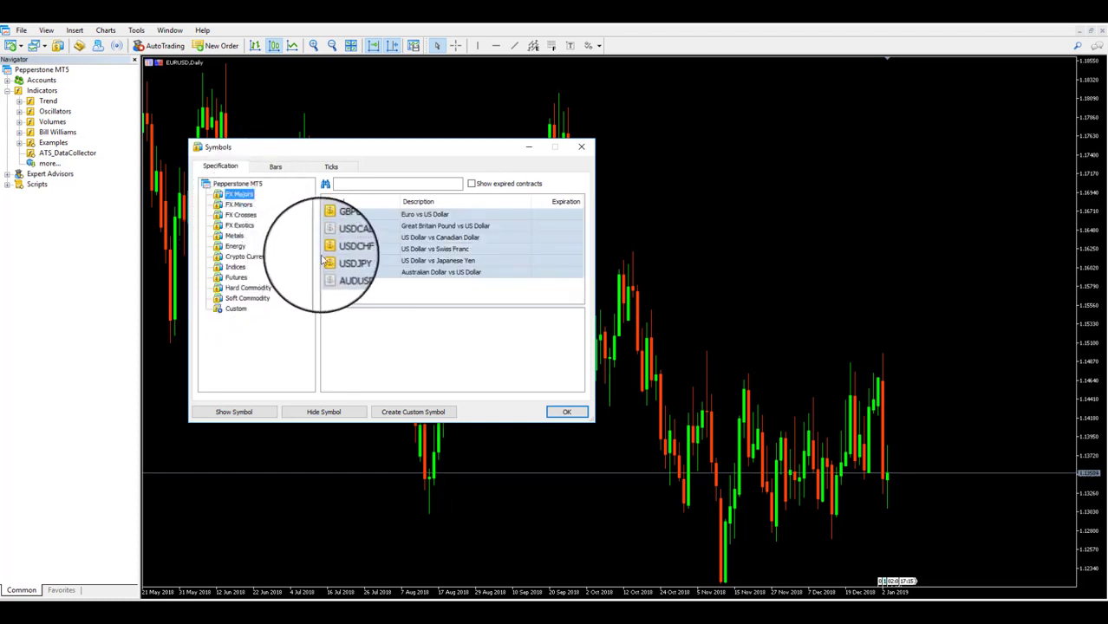
pyautogui.click(354, 220)
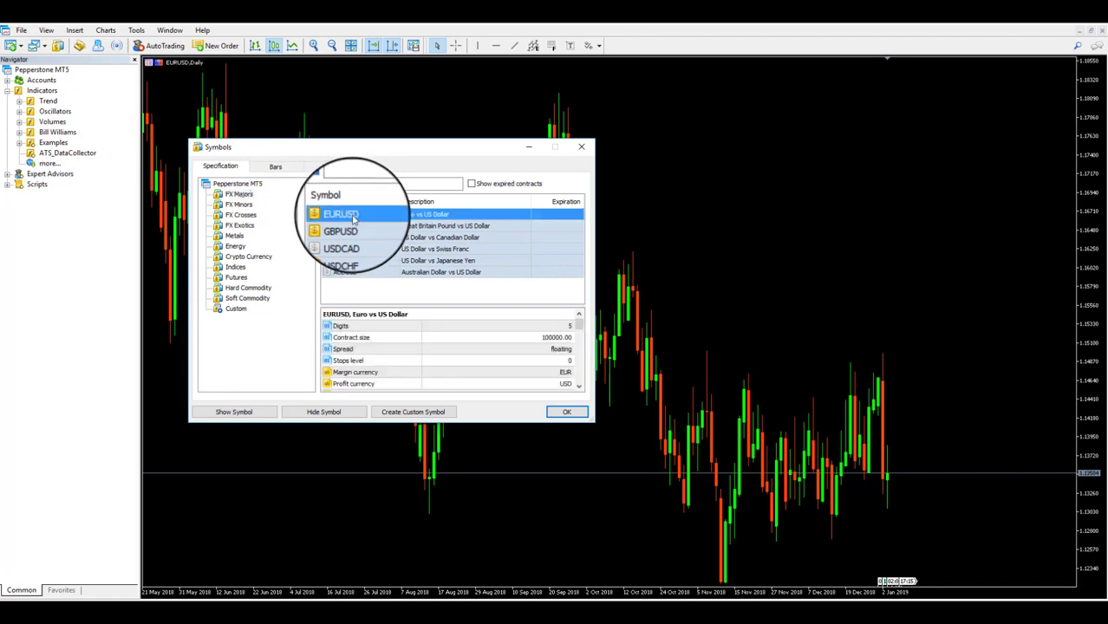
# Load 2582 Daily EURUSD bars for 2010.01.01 to 2019.01.01 and begin exporting them.
pyautogui.click(276, 169)
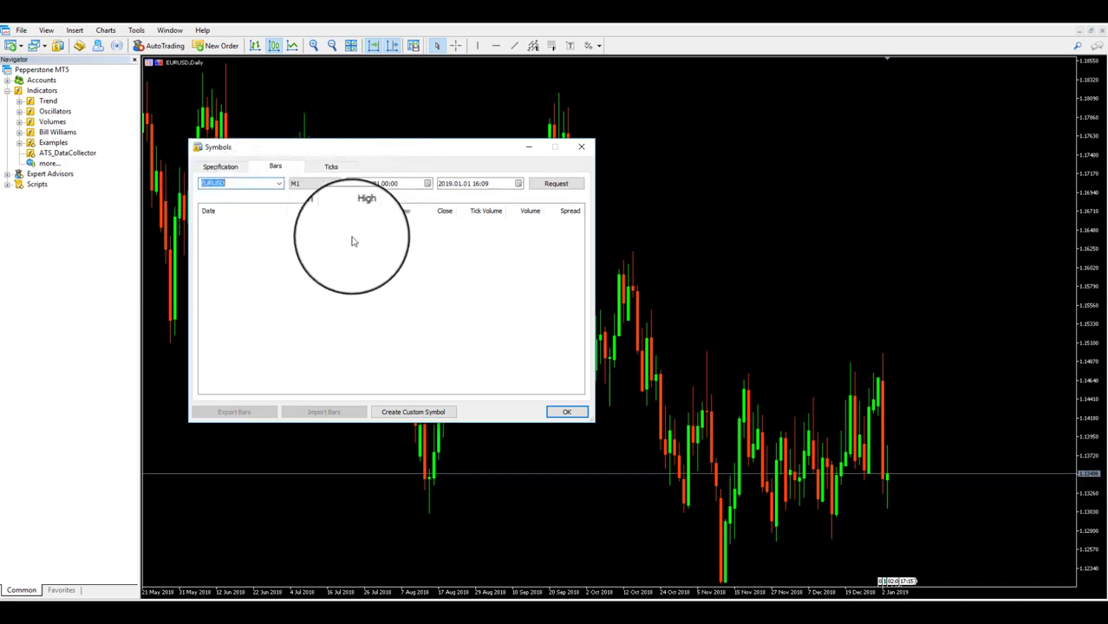
pyautogui.click(335, 184)
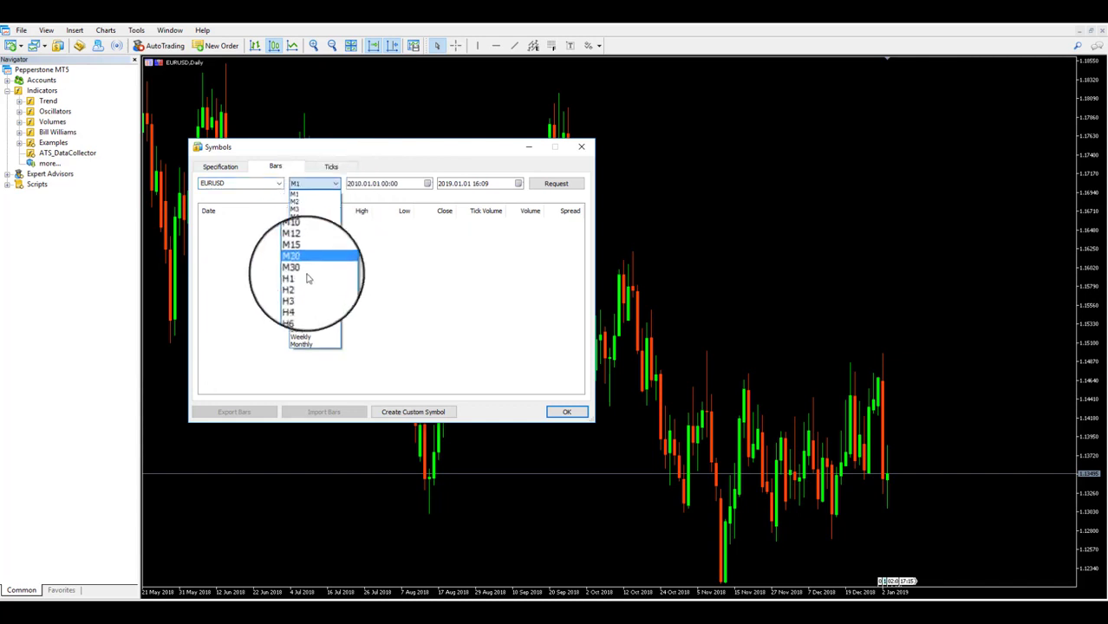
pyautogui.click(303, 331)
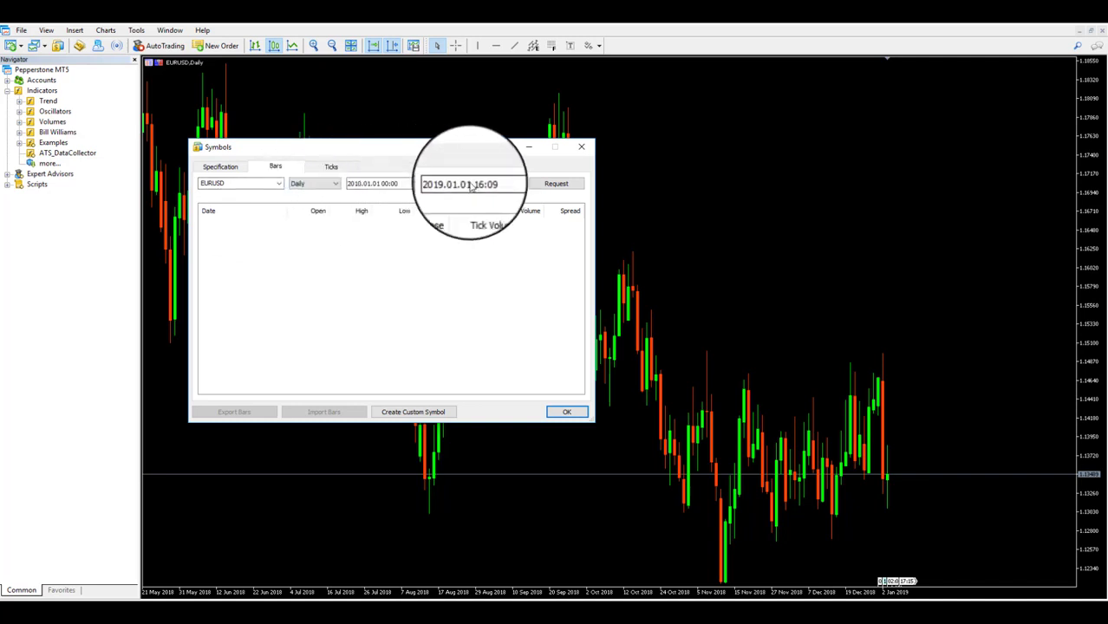
pyautogui.click(556, 184)
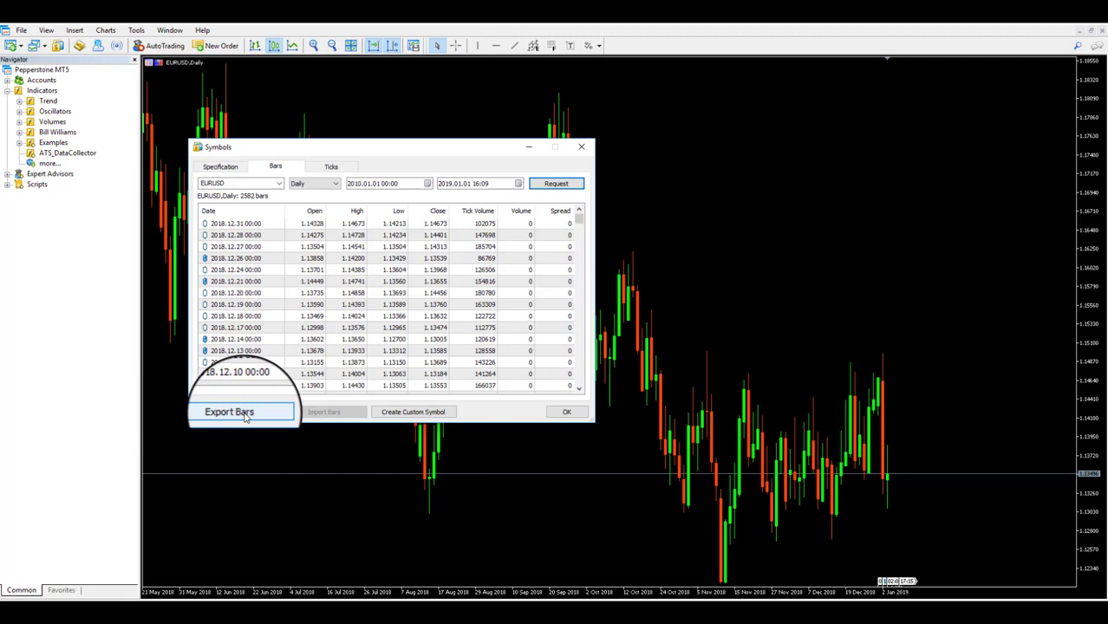
pyautogui.click(229, 412)
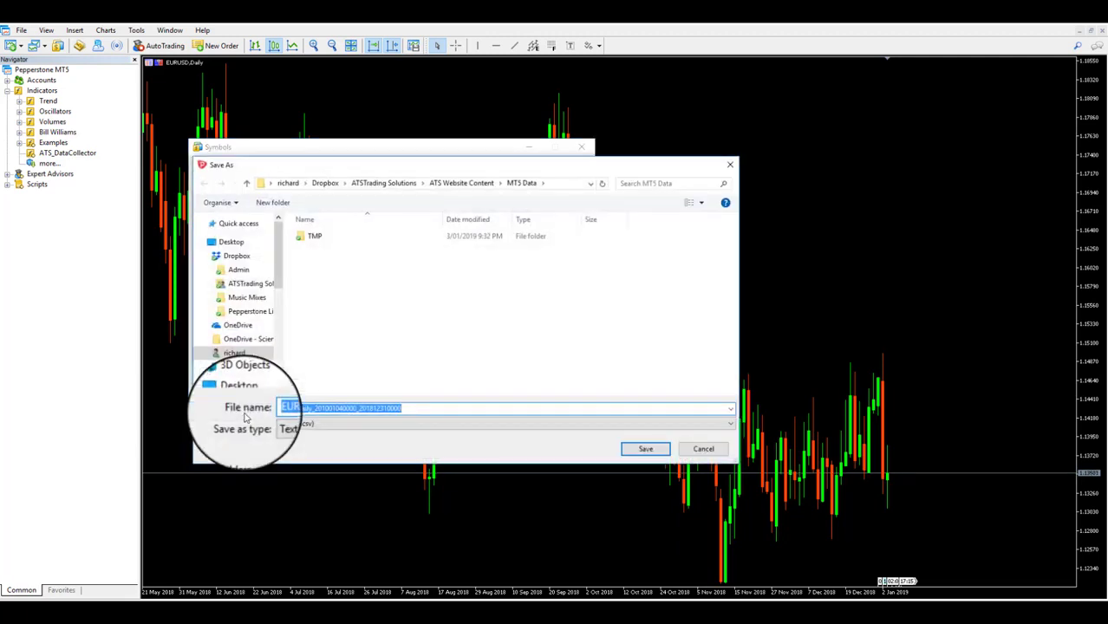
pyautogui.click(333, 424)
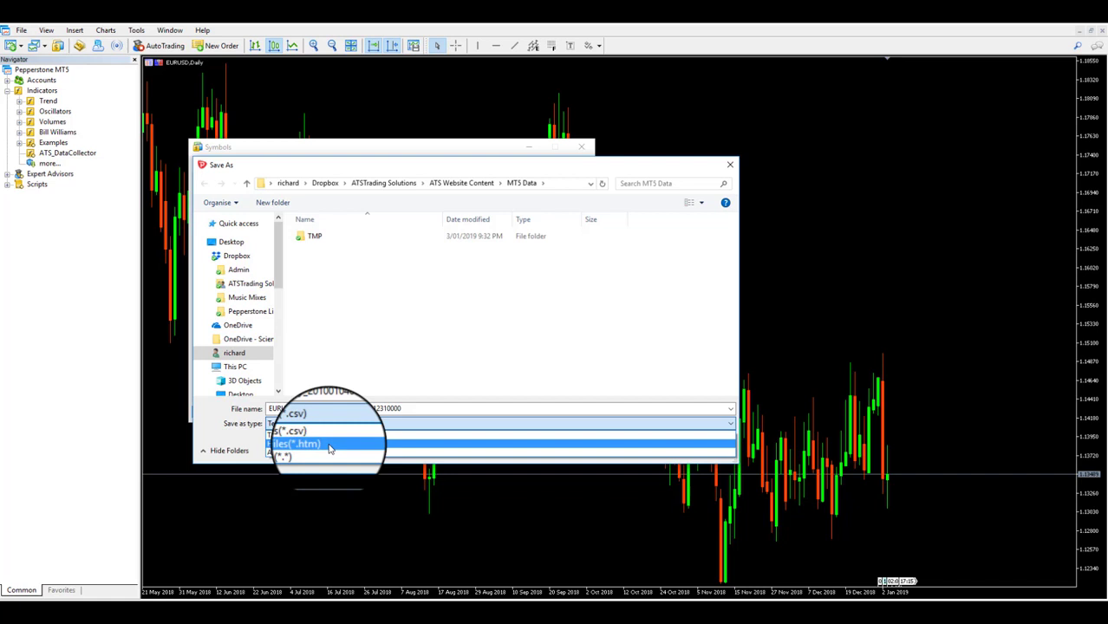
pyautogui.click(646, 449)
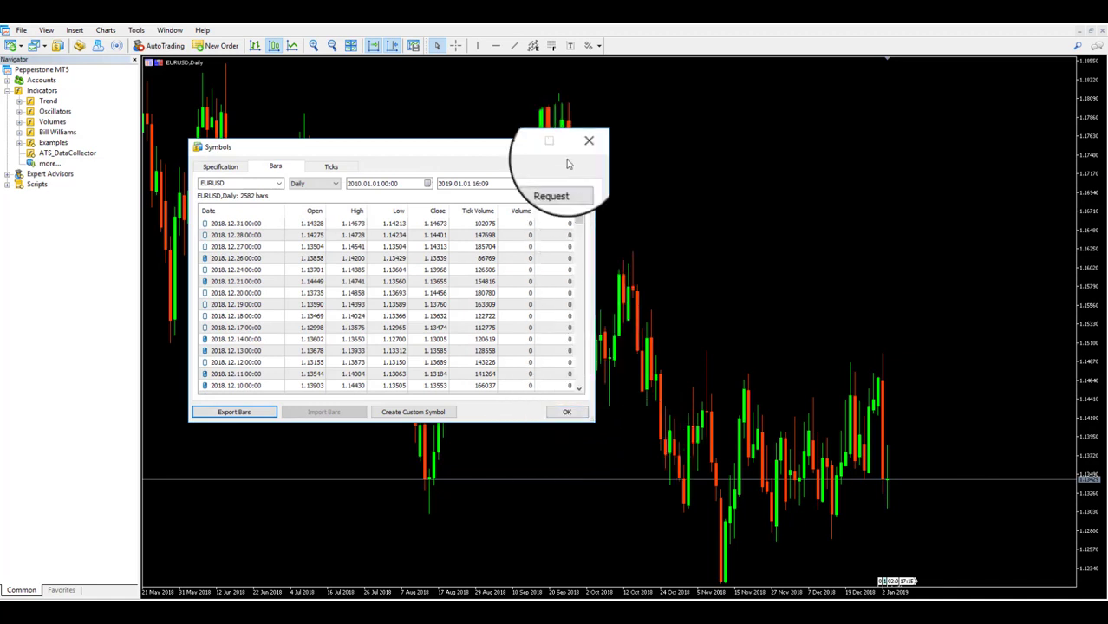
# Close the Symbols window and attach ATS_DataCollector to the EURUSD daily chart.
pyautogui.click(580, 146)
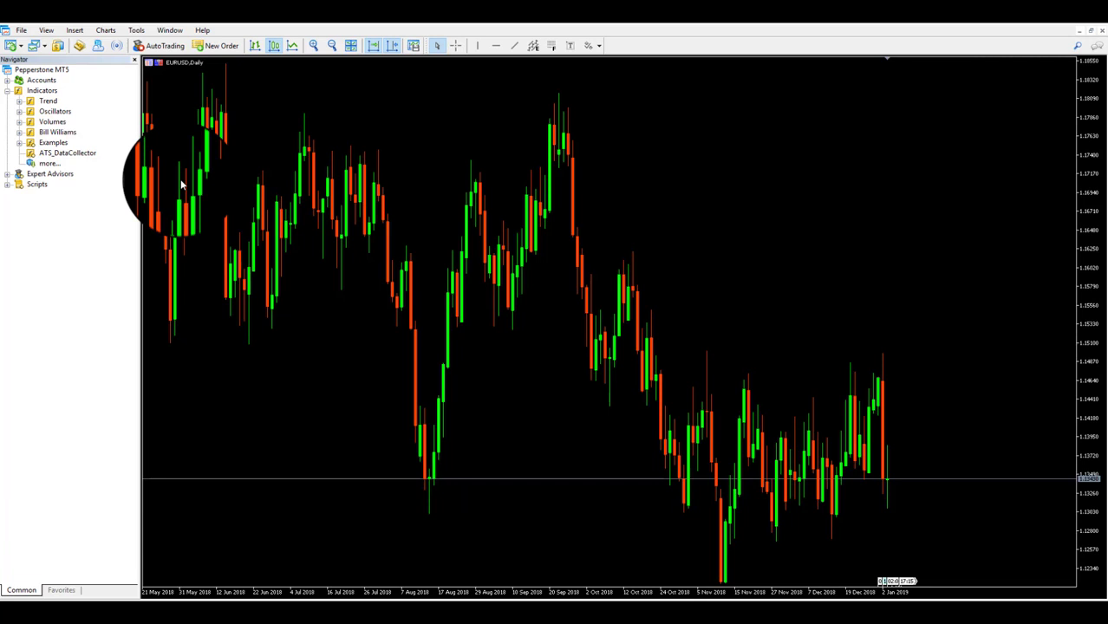
pyautogui.click(61, 153)
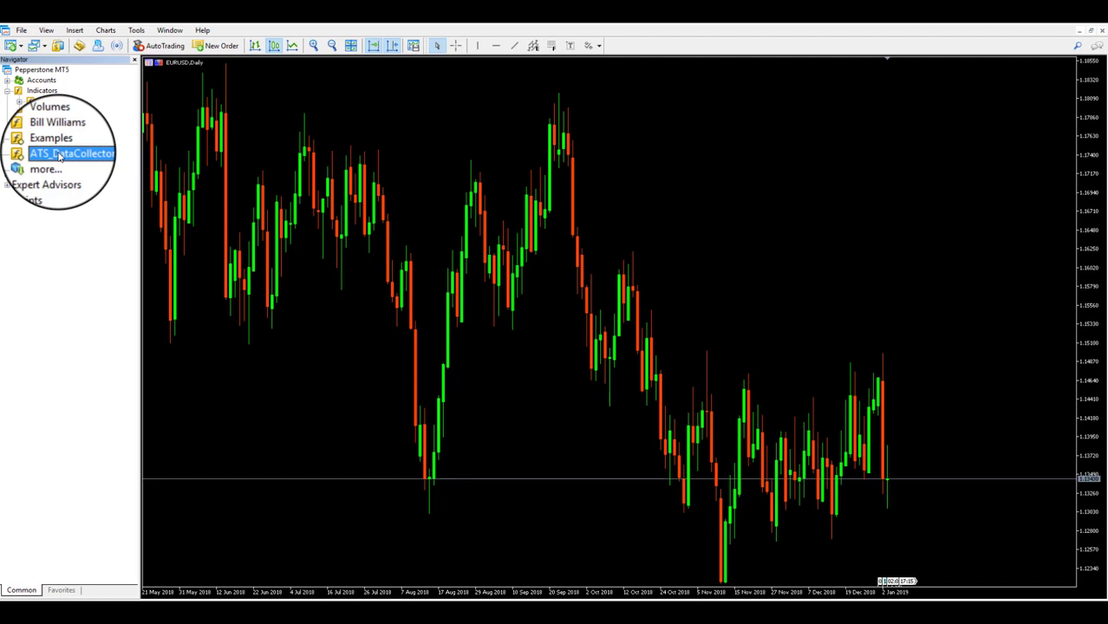
pyautogui.moveTo(60, 153); pyautogui.dragTo(419, 202)
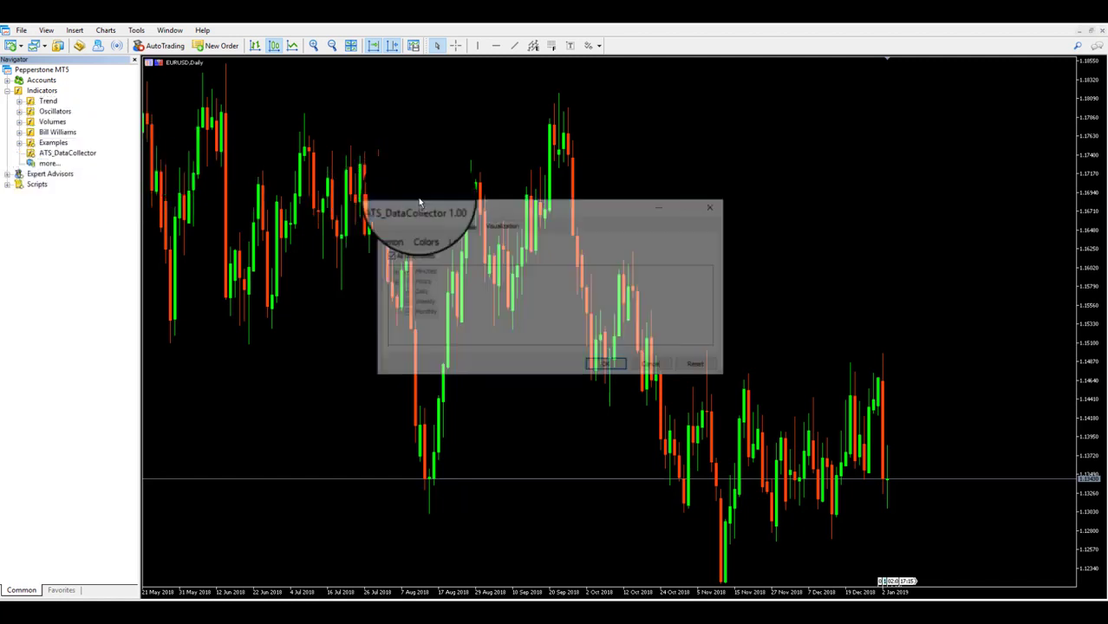
pyautogui.click(605, 364)
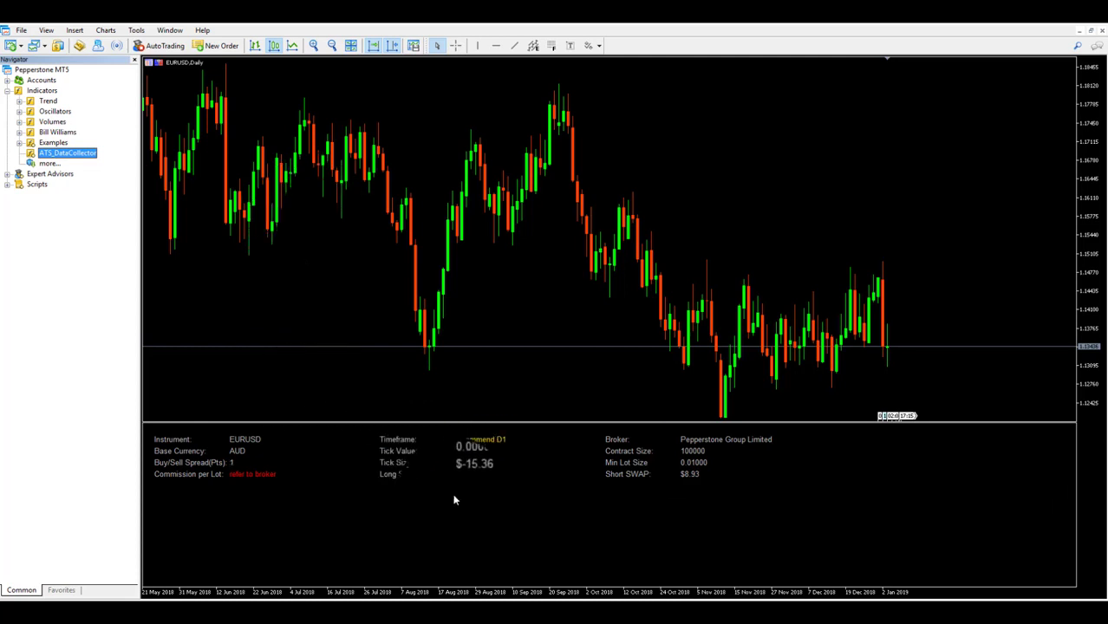
# In the Bollinger template, enter EURUSD, base currency AUD, spread 2 and commission 7 in B4:B7.
pyautogui.moveTo(356, 616)
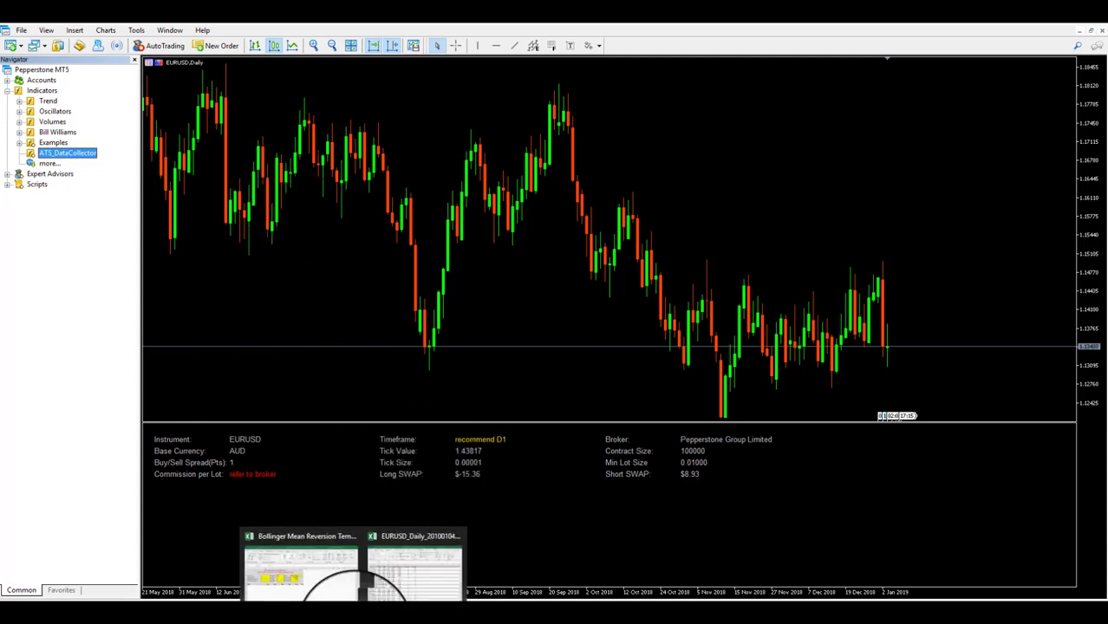
pyautogui.click(303, 568)
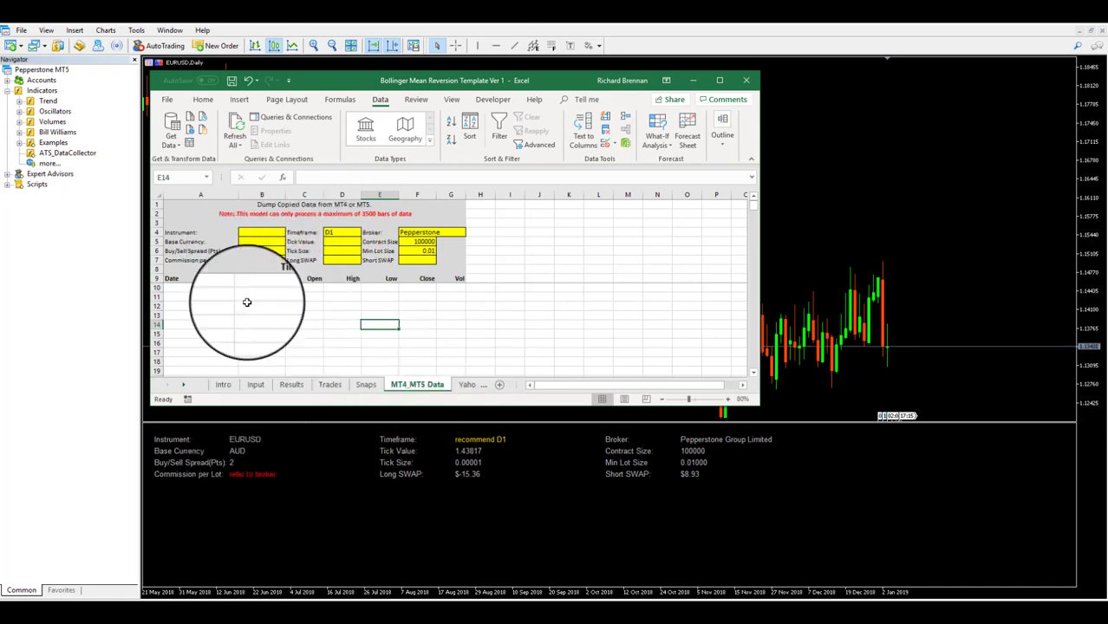
pyautogui.click(259, 233)
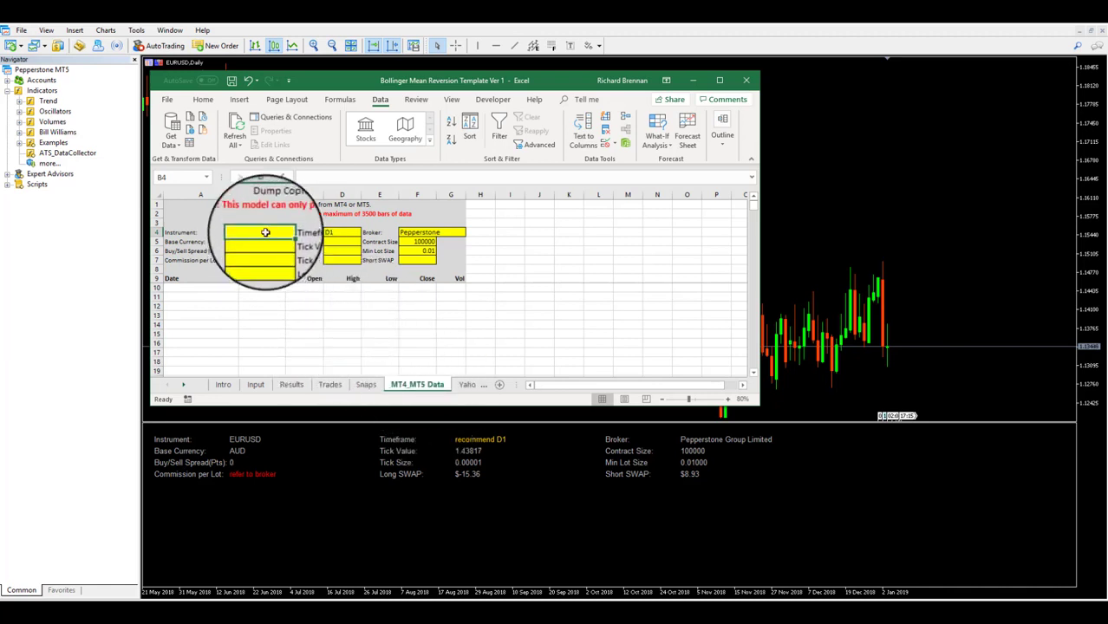
pyautogui.write('EU')
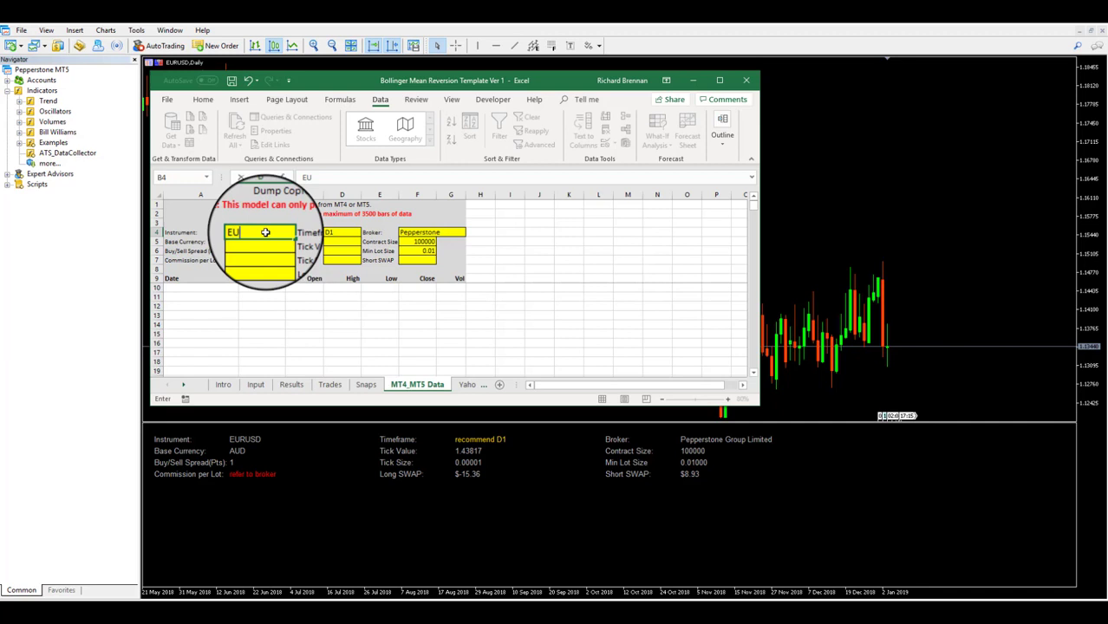
pyautogui.write('RUSD')
pyautogui.press('Return')
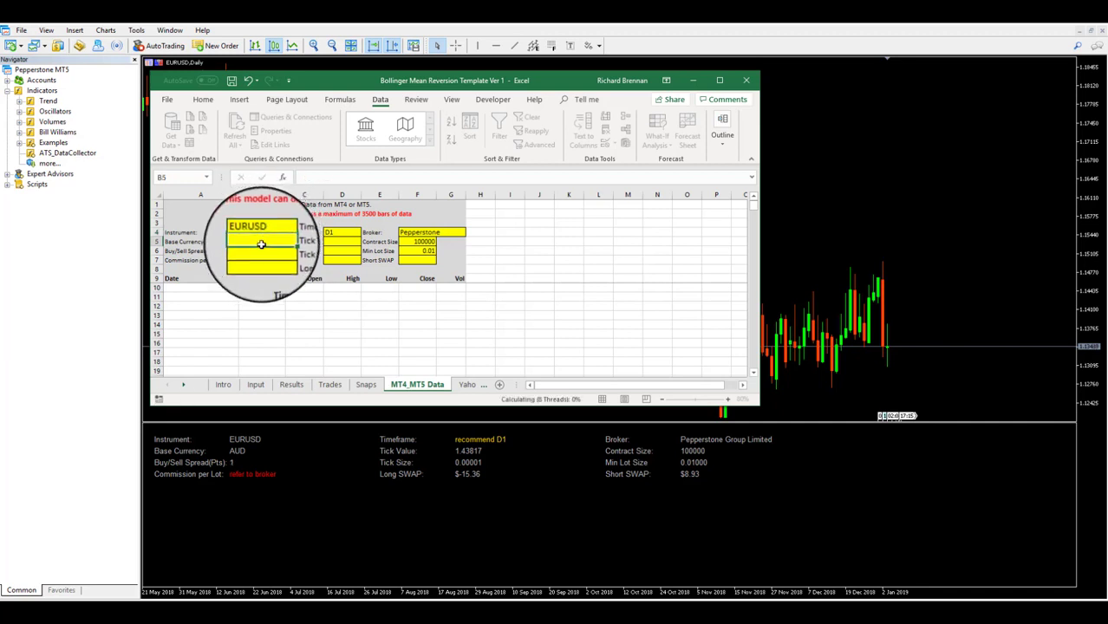
pyautogui.write('AUD')
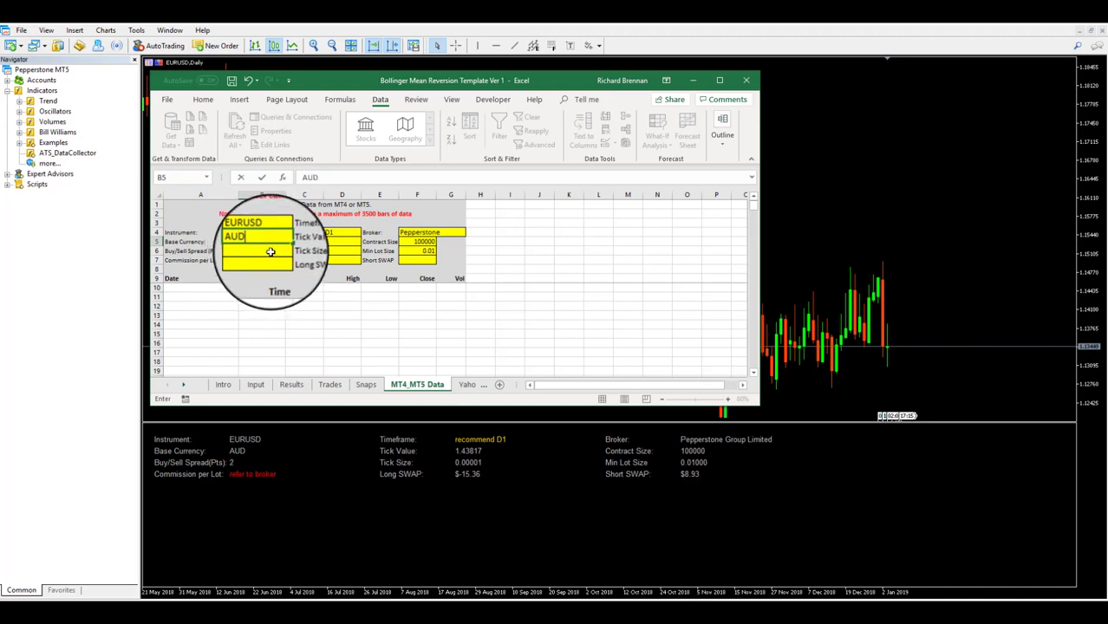
pyautogui.press('Return')
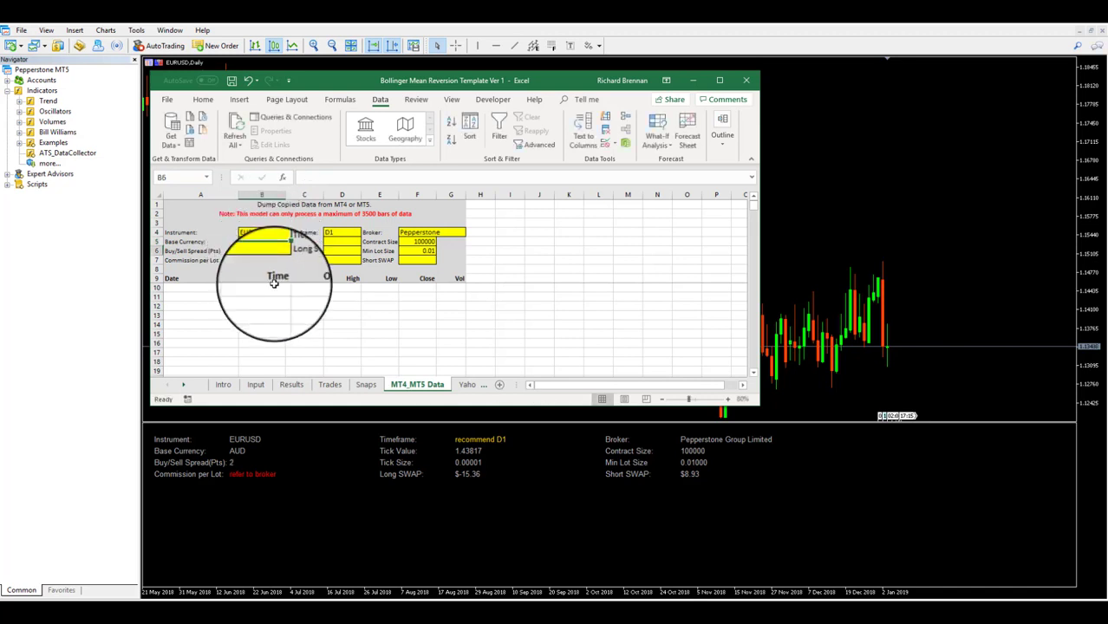
pyautogui.write('2')
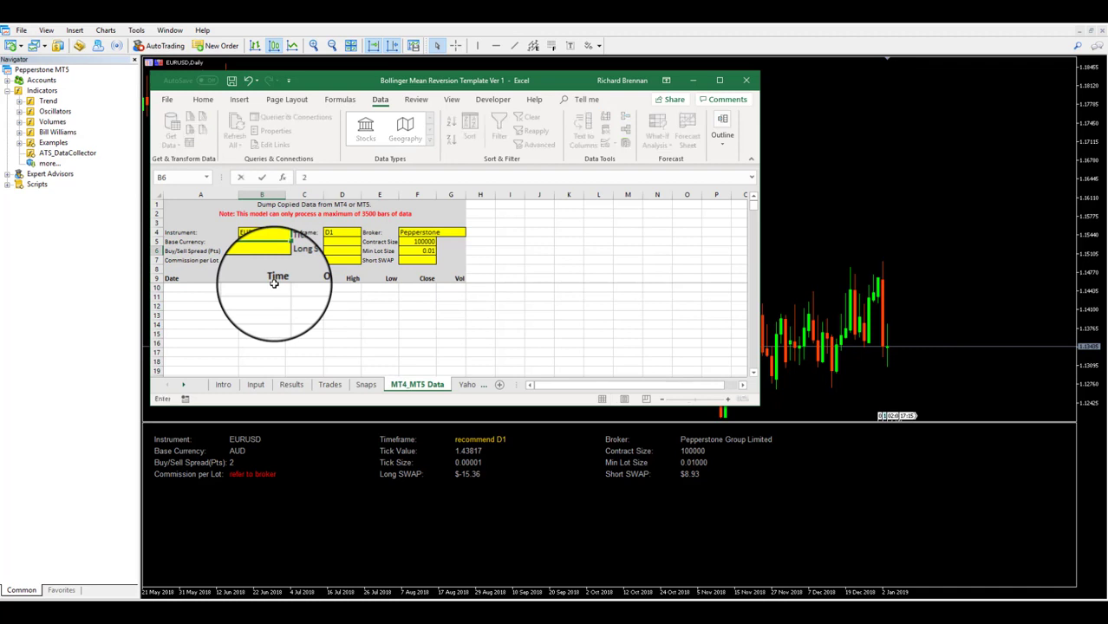
pyautogui.press('Return')
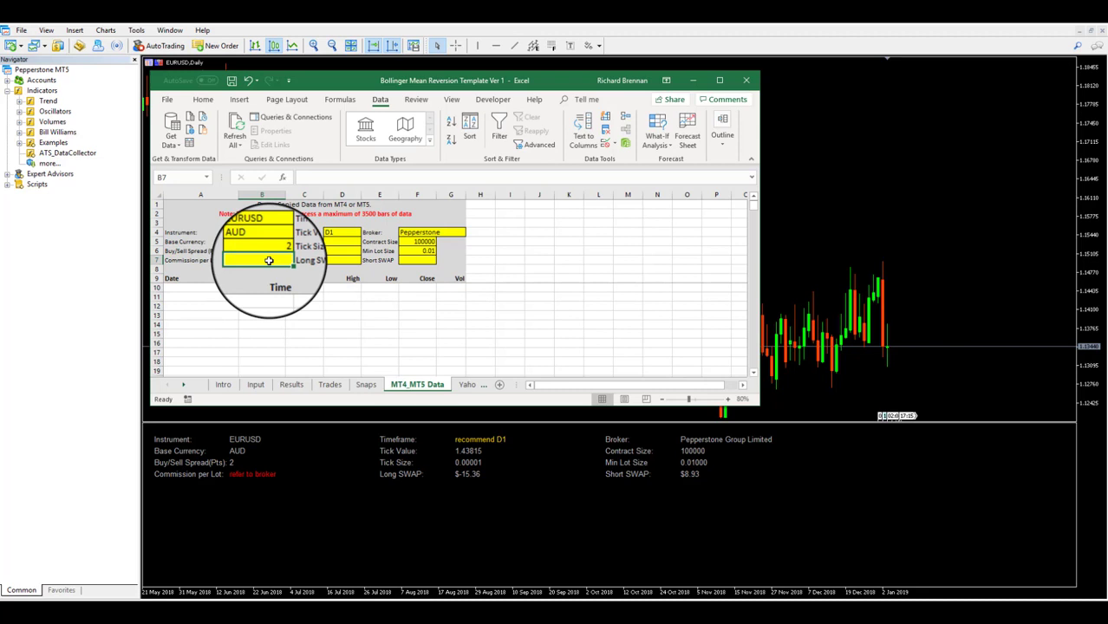
pyautogui.write('7')
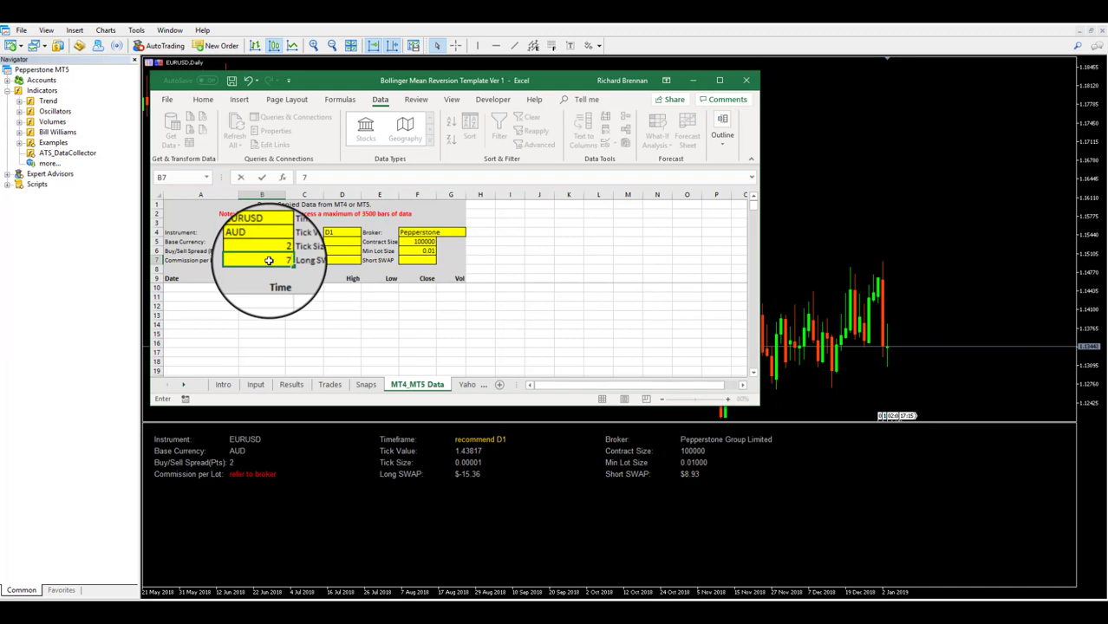
pyautogui.press('Return')
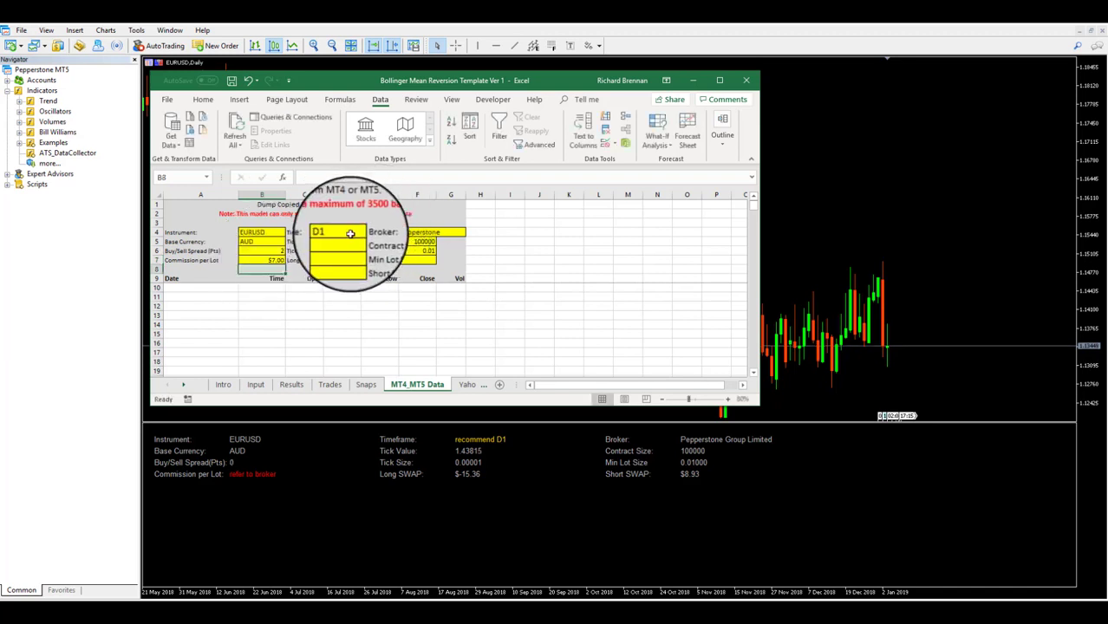
# Enter tick value 1.43817 in D5 and tick size 0.00001 in D6.
pyautogui.click(350, 235)
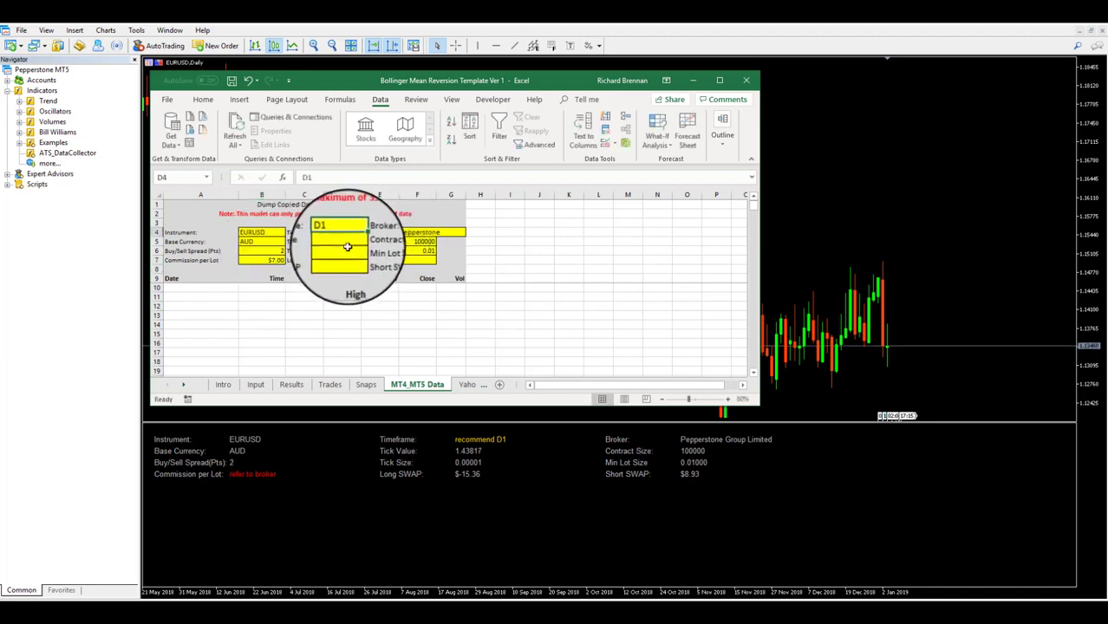
pyautogui.click(347, 242)
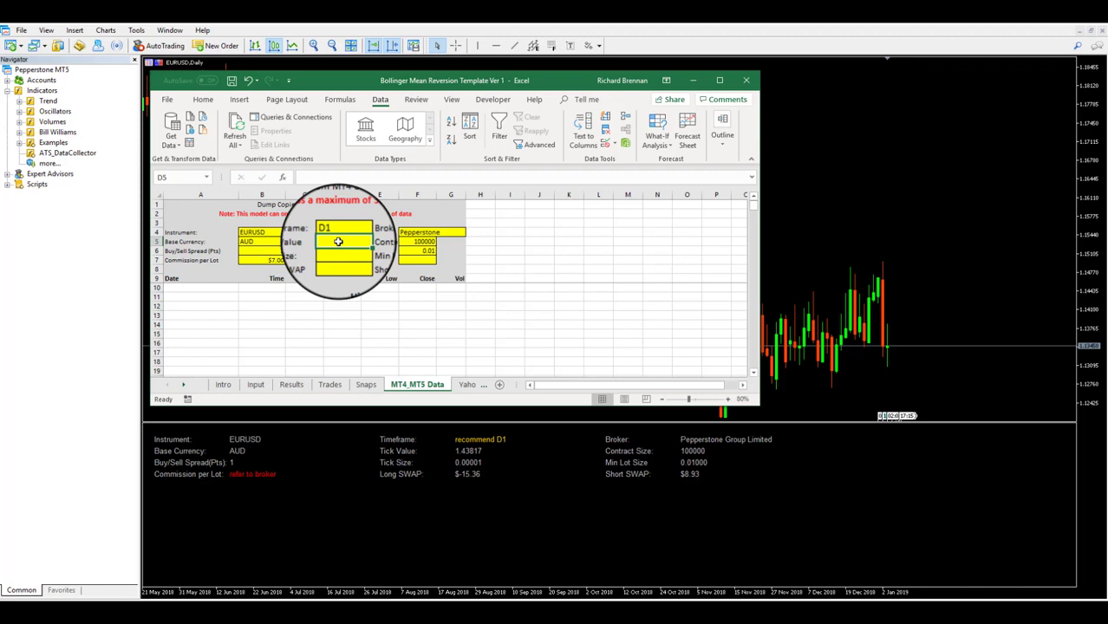
pyautogui.write('1.43')
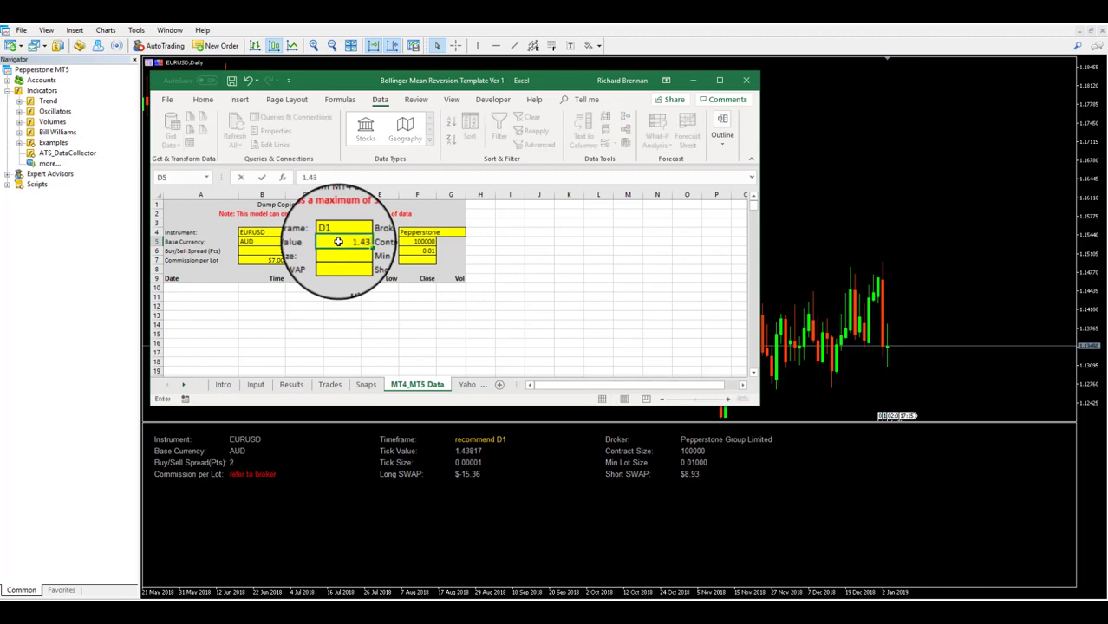
pyautogui.write('817')
pyautogui.press('Return')
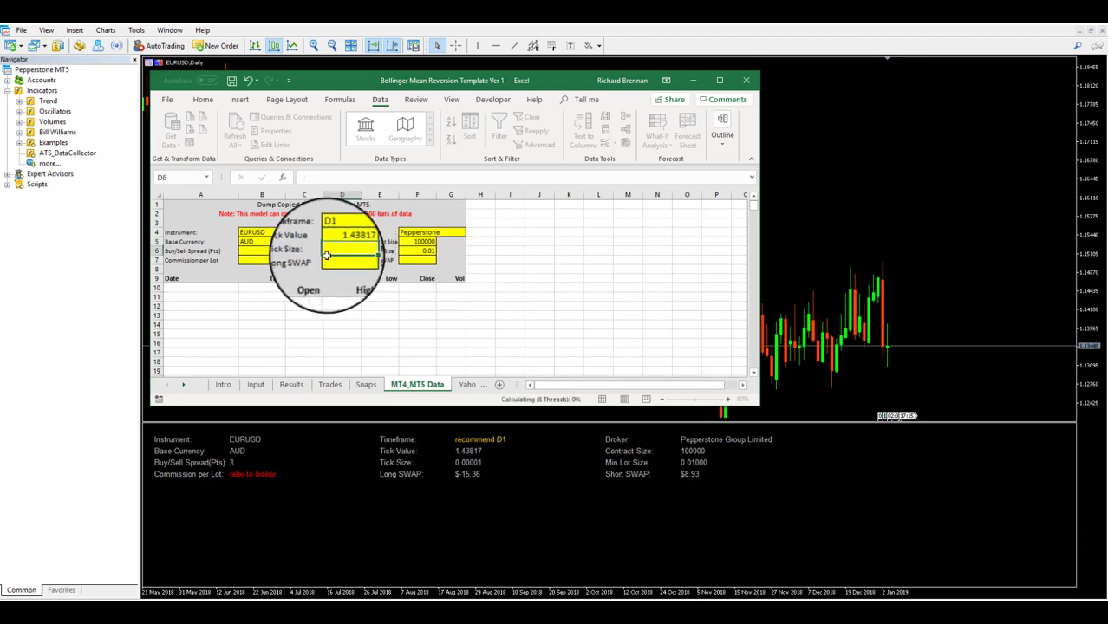
pyautogui.write('0.0000')
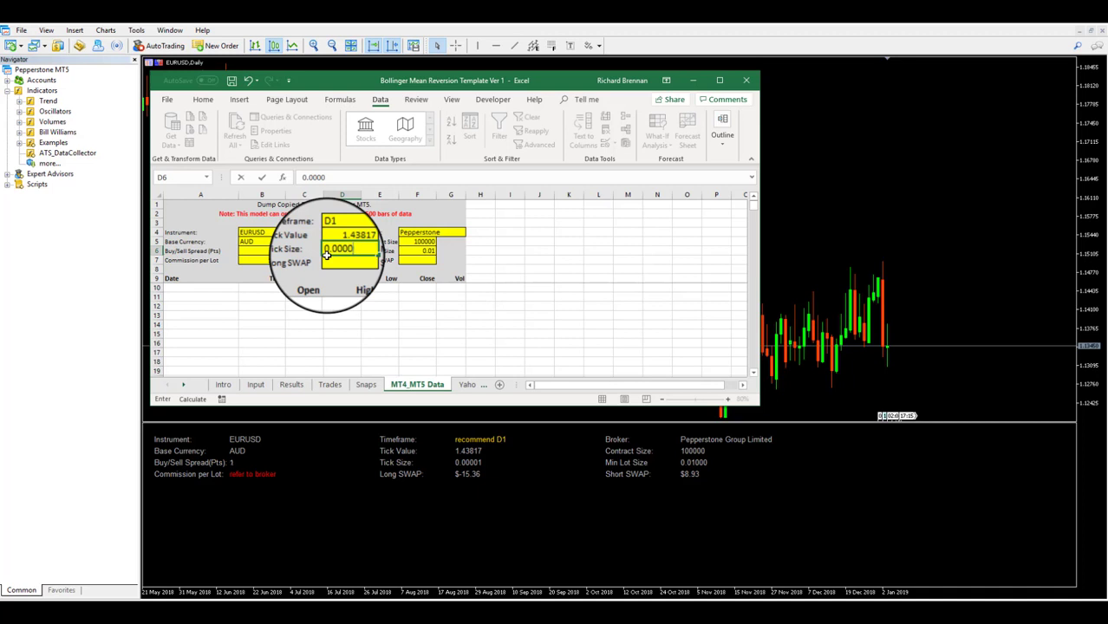
pyautogui.write('1')
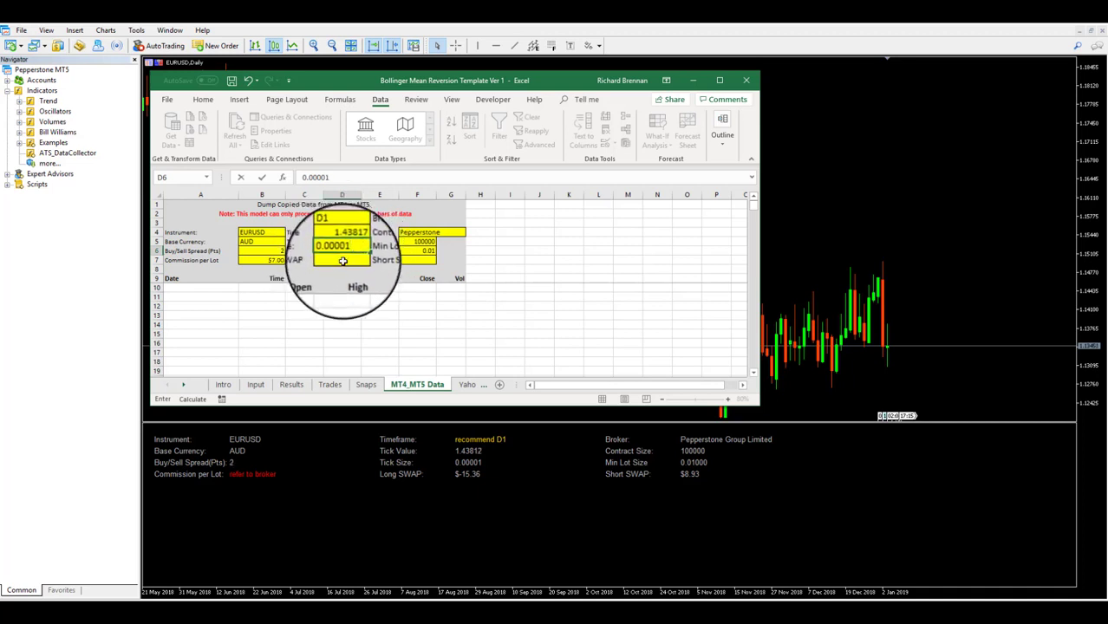
pyautogui.press('Return')
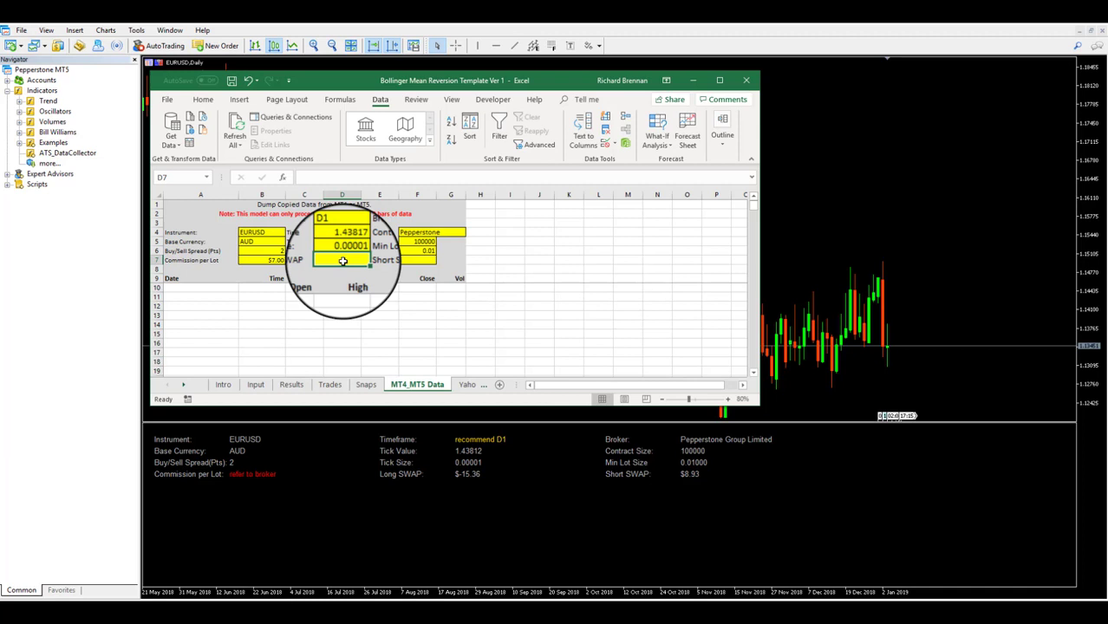
# Enter Long SWAP -15.36 in D7 and Short SWAP 8.93 in F7.
pyautogui.write('-15')
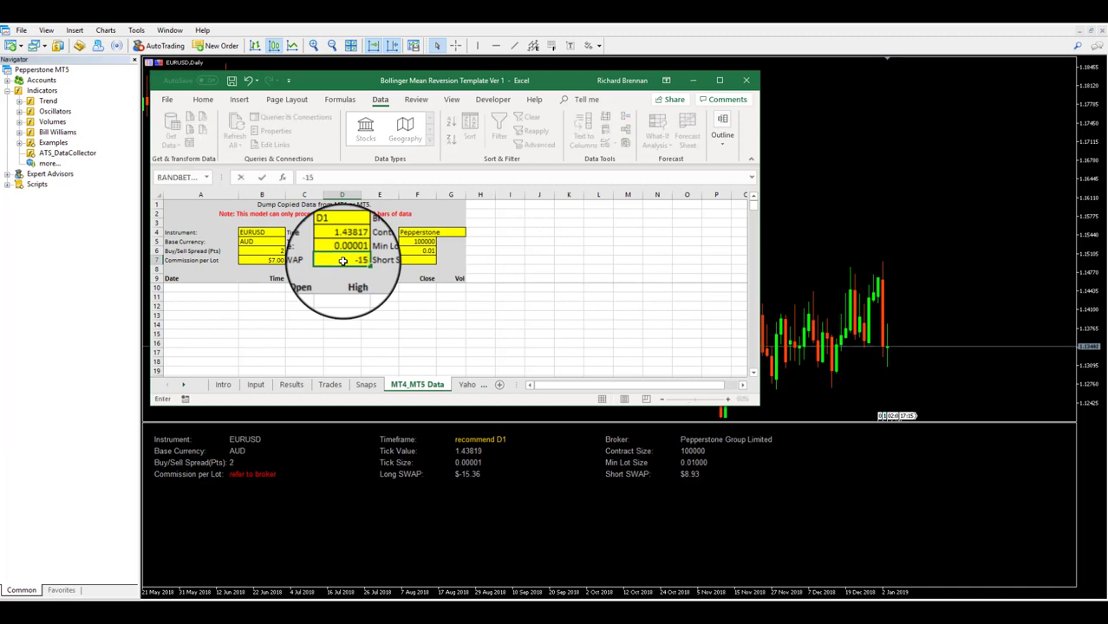
pyautogui.write('.36')
pyautogui.press('Return')
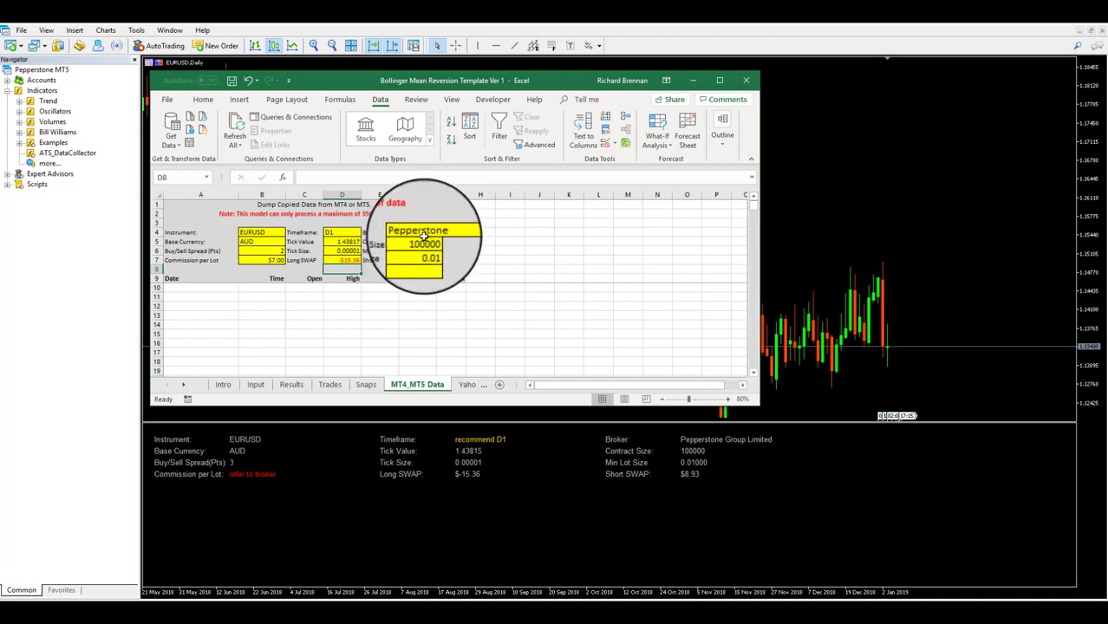
pyautogui.click(413, 260)
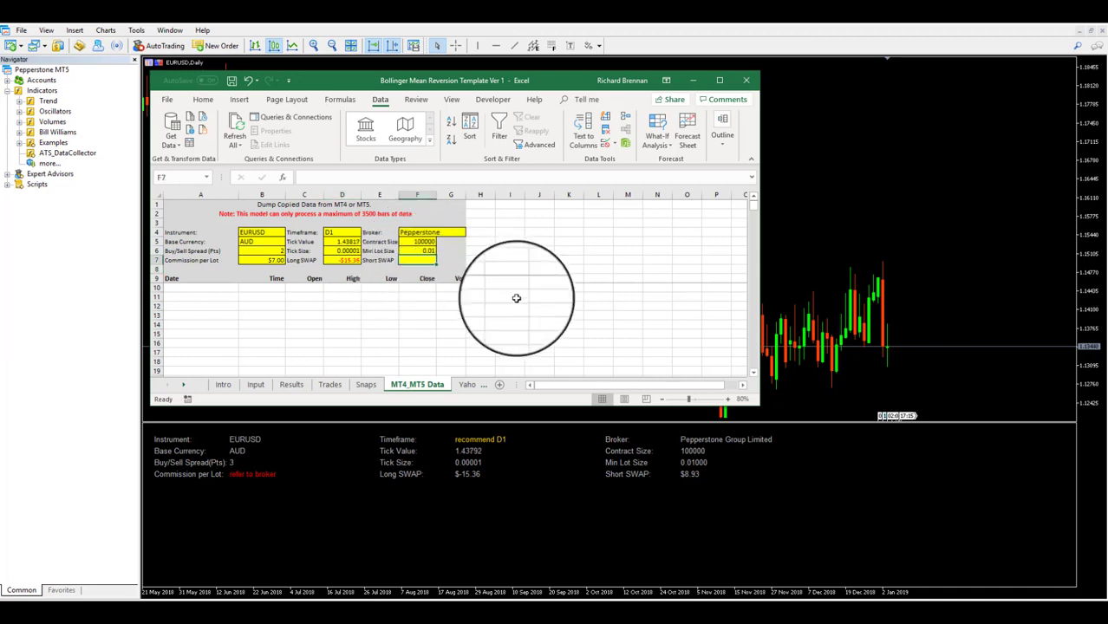
pyautogui.write('8.93')
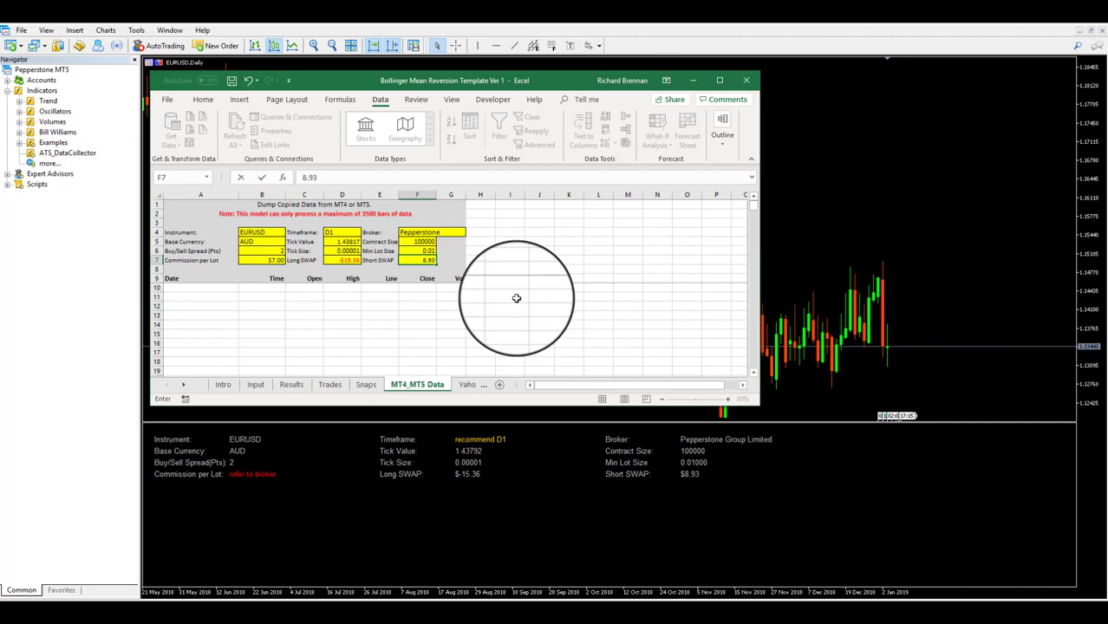
pyautogui.press('Return')
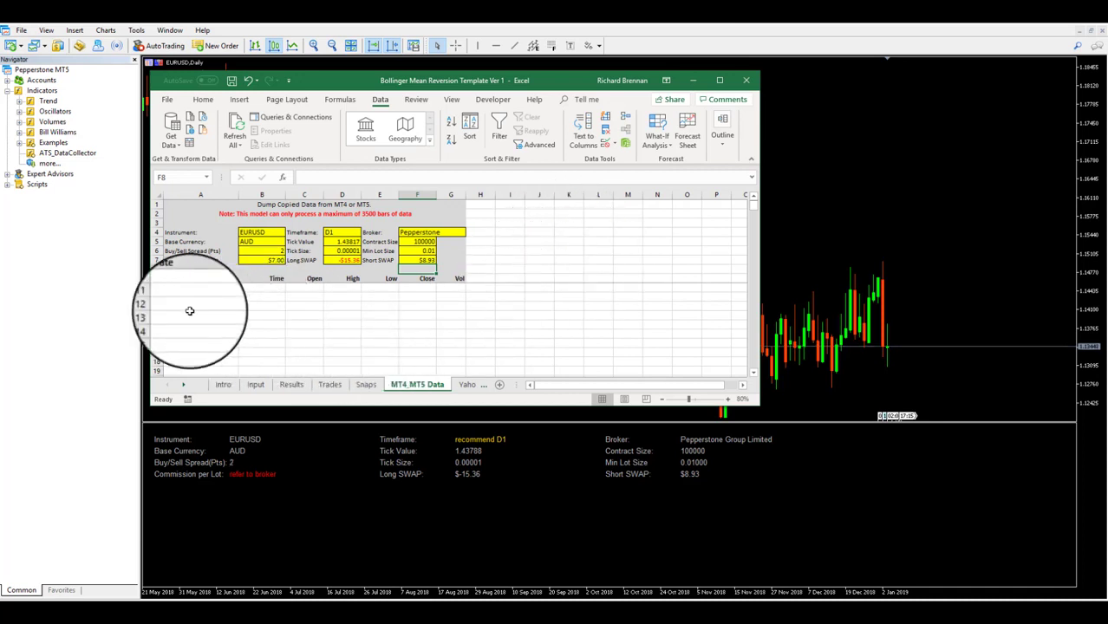
# Bring up the EURUSD daily CSV workbook and arrange it beside the Bollinger template window.
pyautogui.moveTo(347, 615)
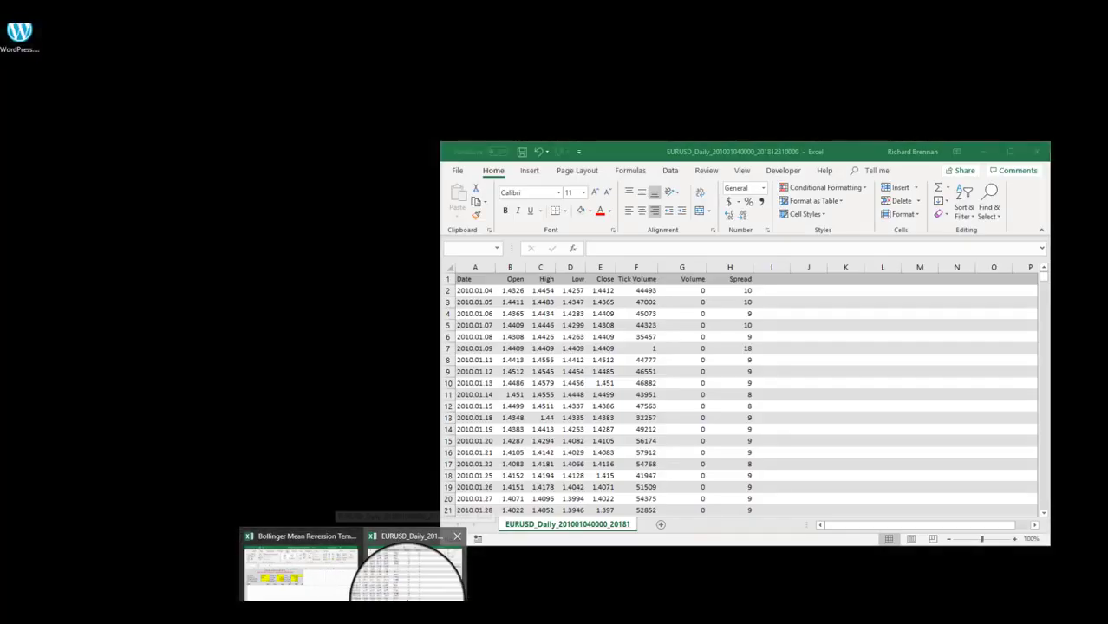
pyautogui.click(407, 585)
pyautogui.moveTo(620, 150); pyautogui.dragTo(396, 124)
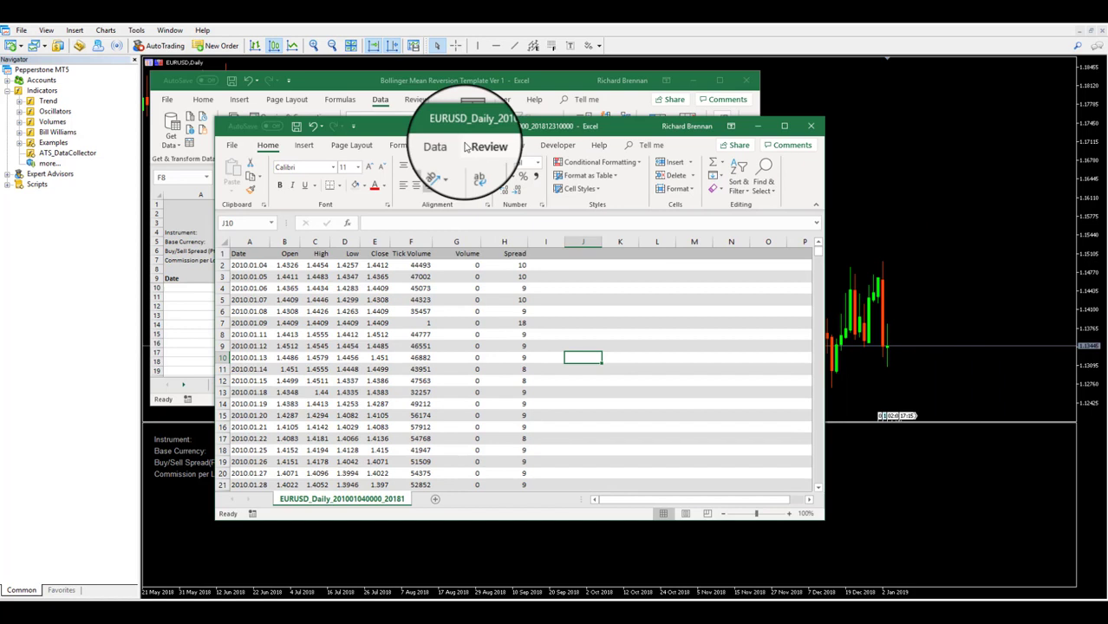
pyautogui.click(250, 264)
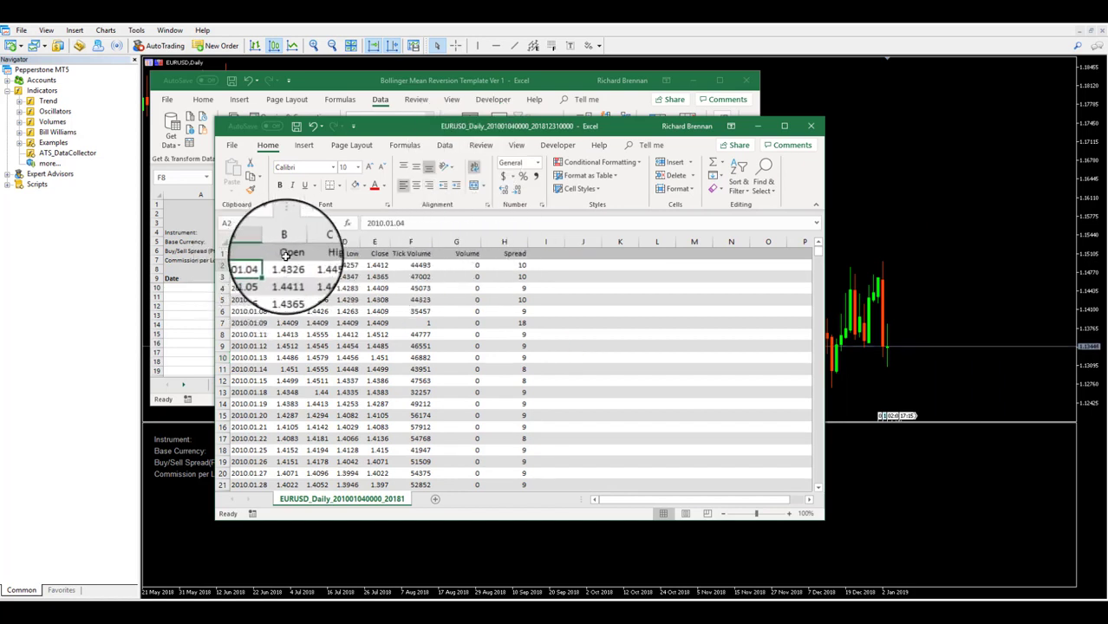
pyautogui.moveTo(389, 125); pyautogui.dragTo(685, 108)
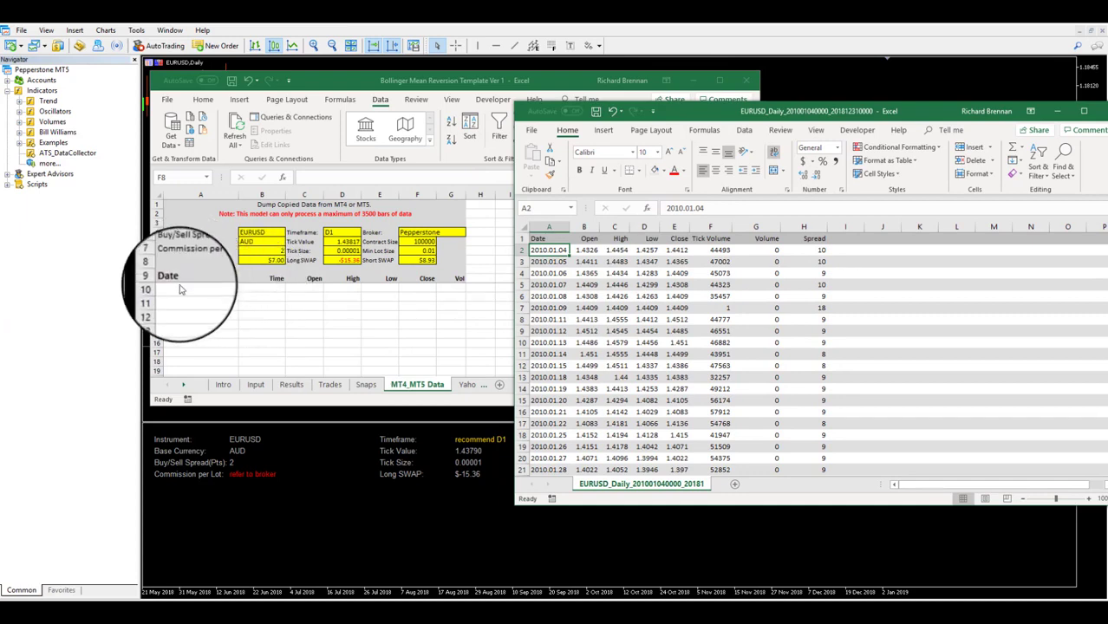
pyautogui.click(321, 121)
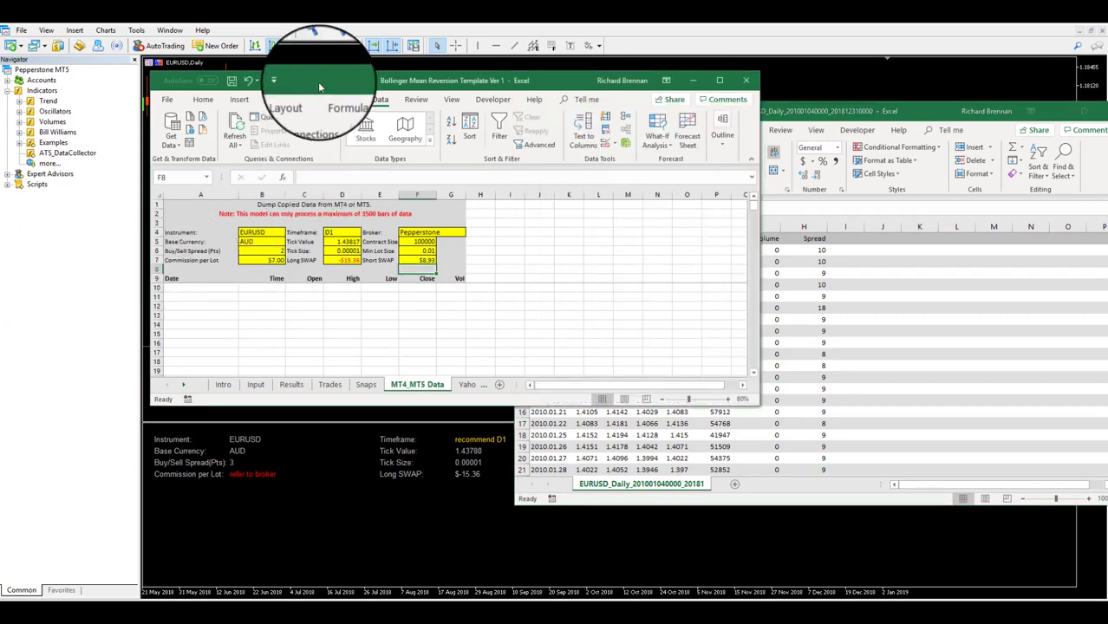
pyautogui.moveTo(326, 76); pyautogui.dragTo(181, 89)
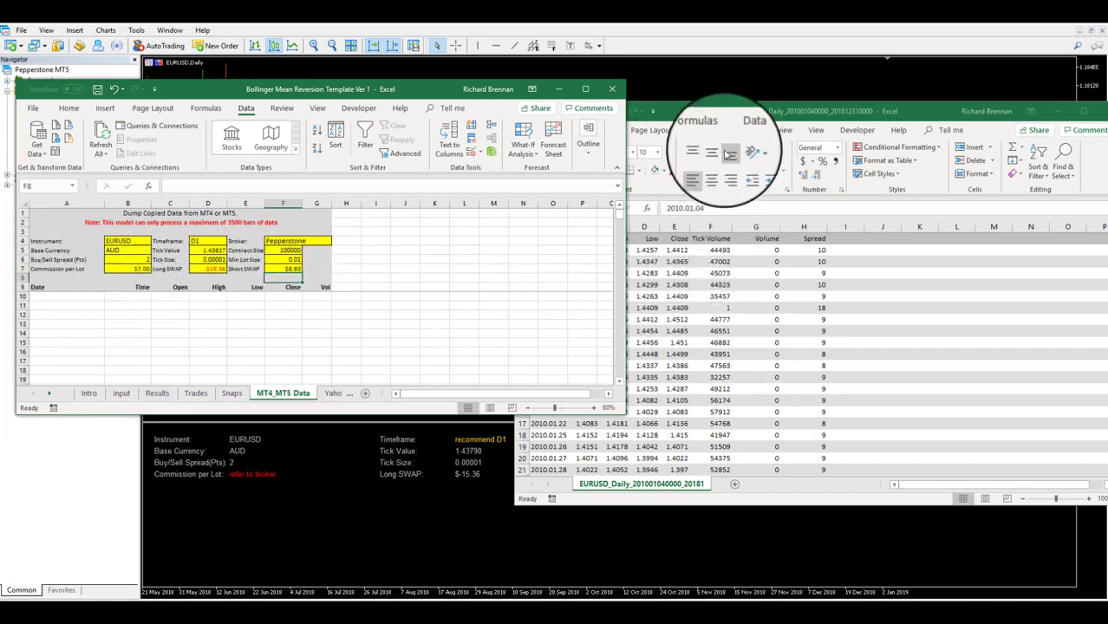
pyautogui.click(719, 110)
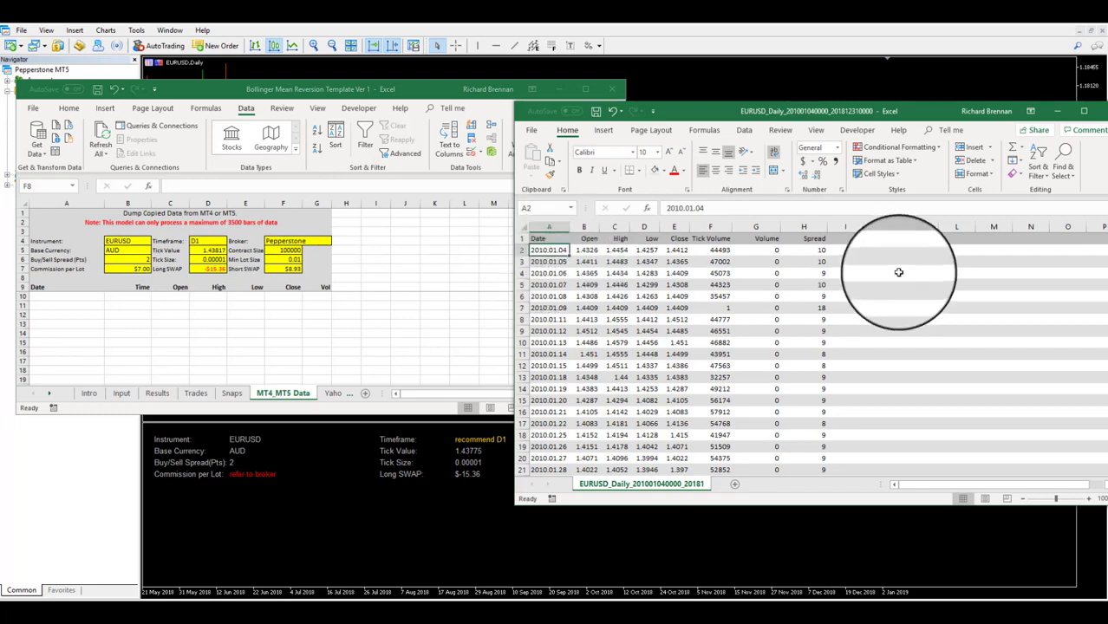
pyautogui.moveTo(728, 112); pyautogui.dragTo(601, 95)
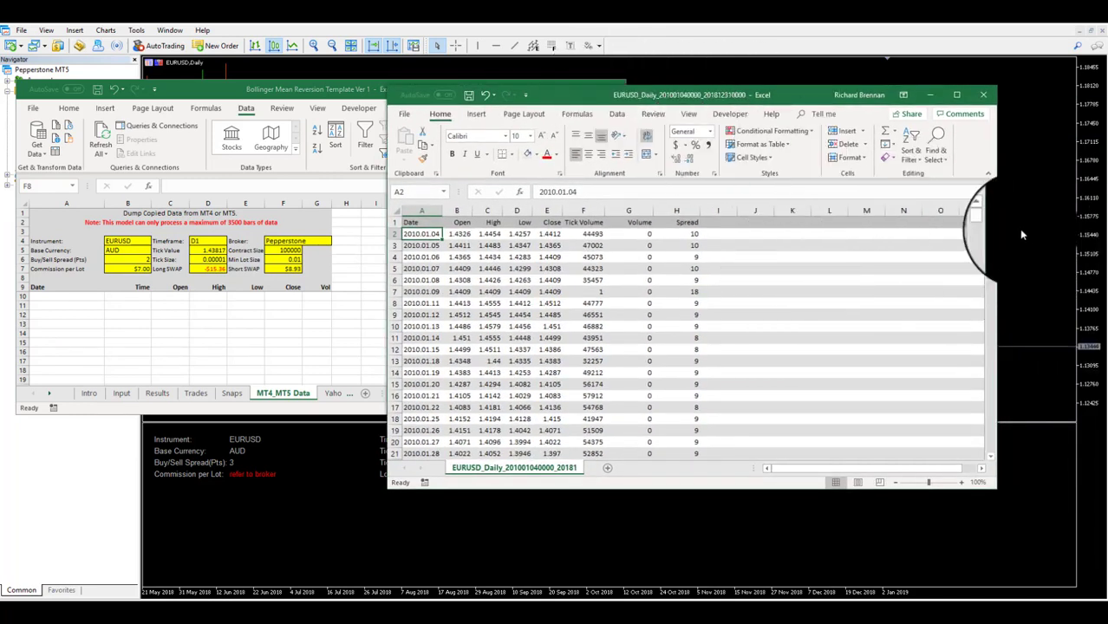
# Copy the EURUSD dates A2:A2583 and paste them into the template's Date column at A10.
pyautogui.moveTo(994, 225); pyautogui.dragTo(997, 446)
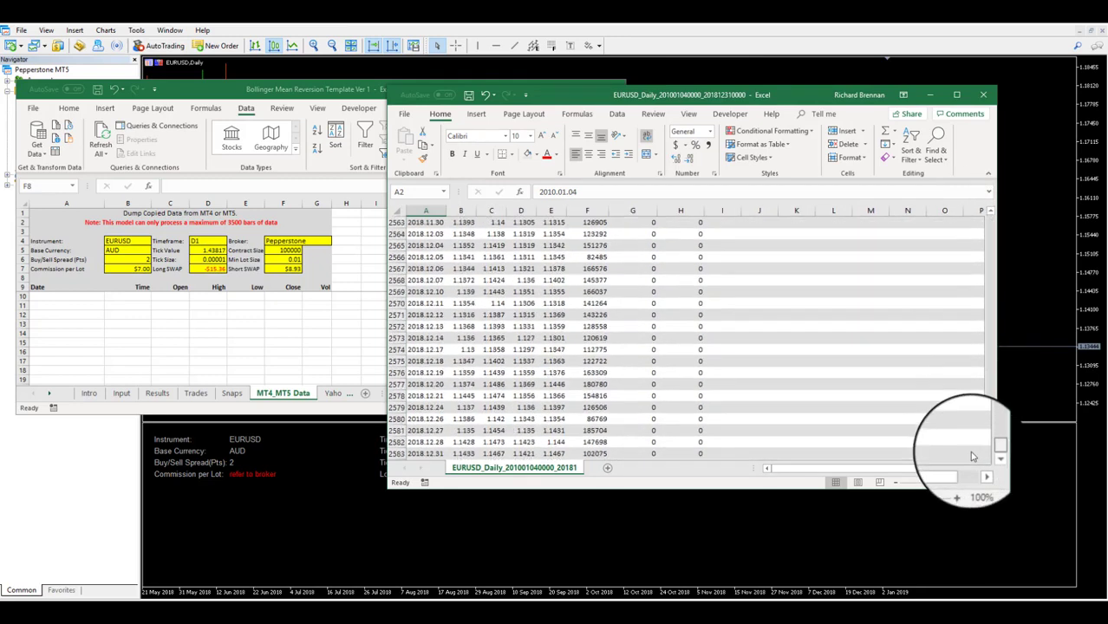
pyautogui.keyDown('shift'); pyautogui.click(425, 453); pyautogui.keyUp('shift')
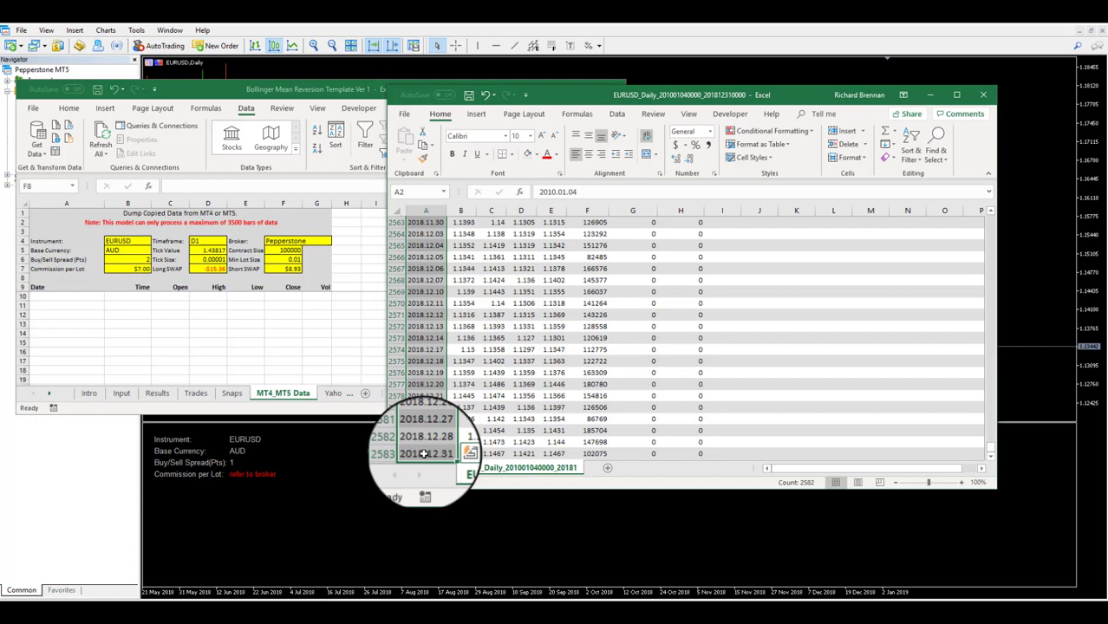
pyautogui.hotkey('ctrl', 'c')
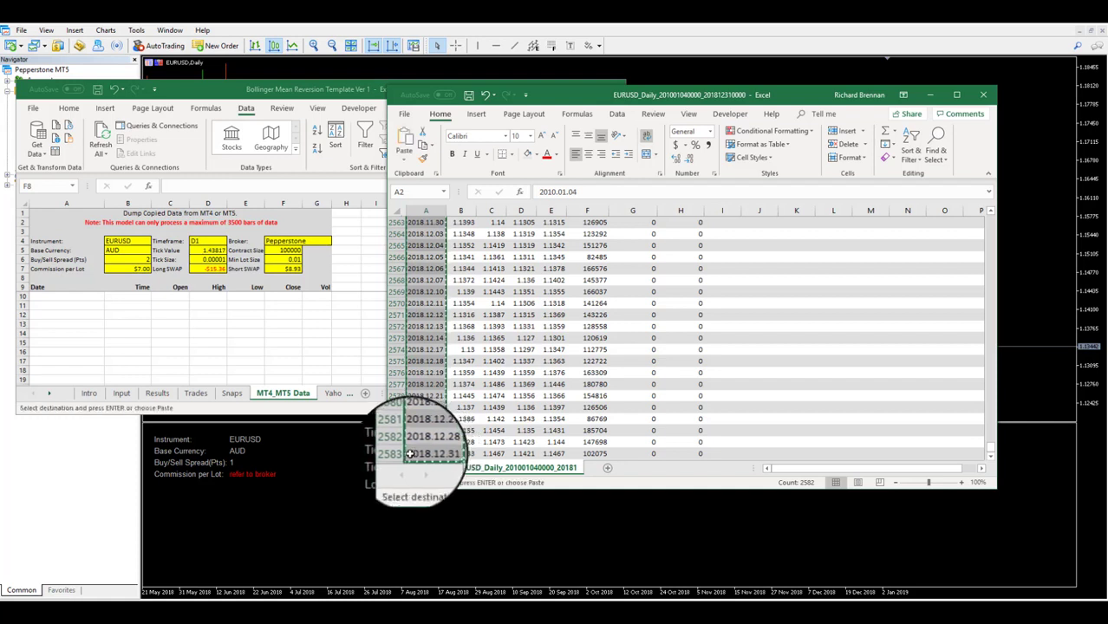
pyautogui.click(70, 297)
pyautogui.hotkey('ctrl', 'v')
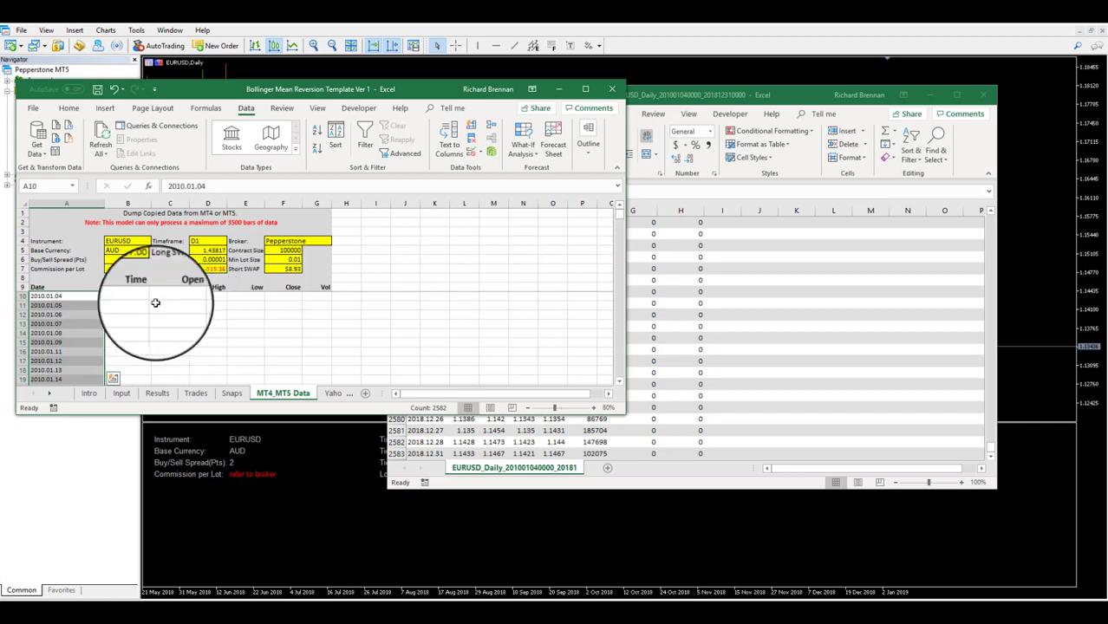
# Copy the Open through Tick Volume block B2:F2583 from the EURUSD workbook.
pyautogui.moveTo(177, 297); pyautogui.dragTo(285, 297)
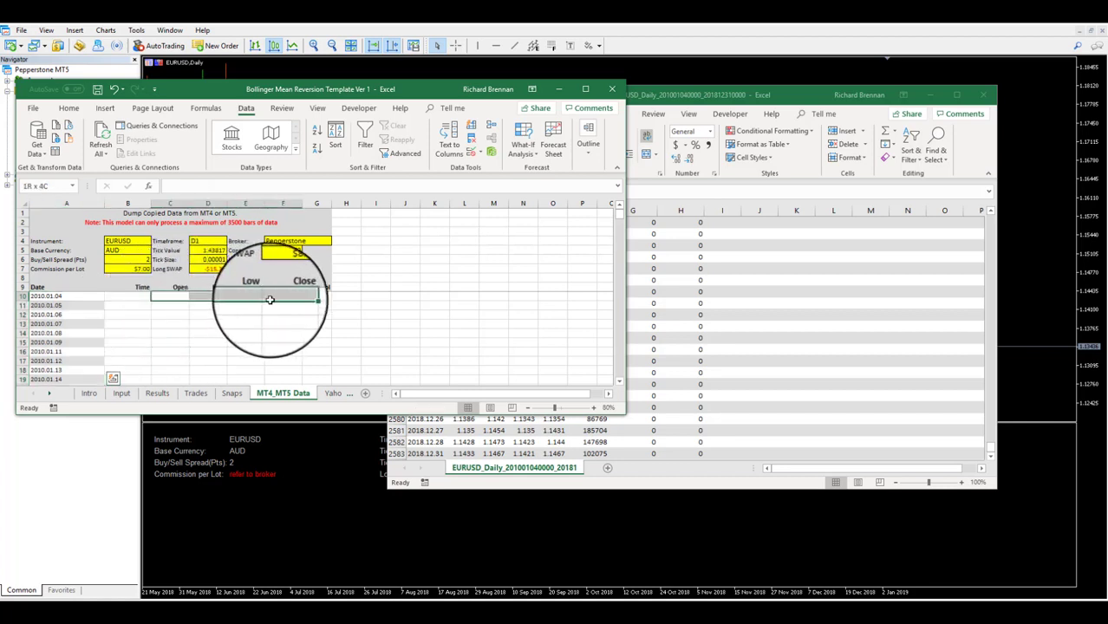
pyautogui.click(753, 292)
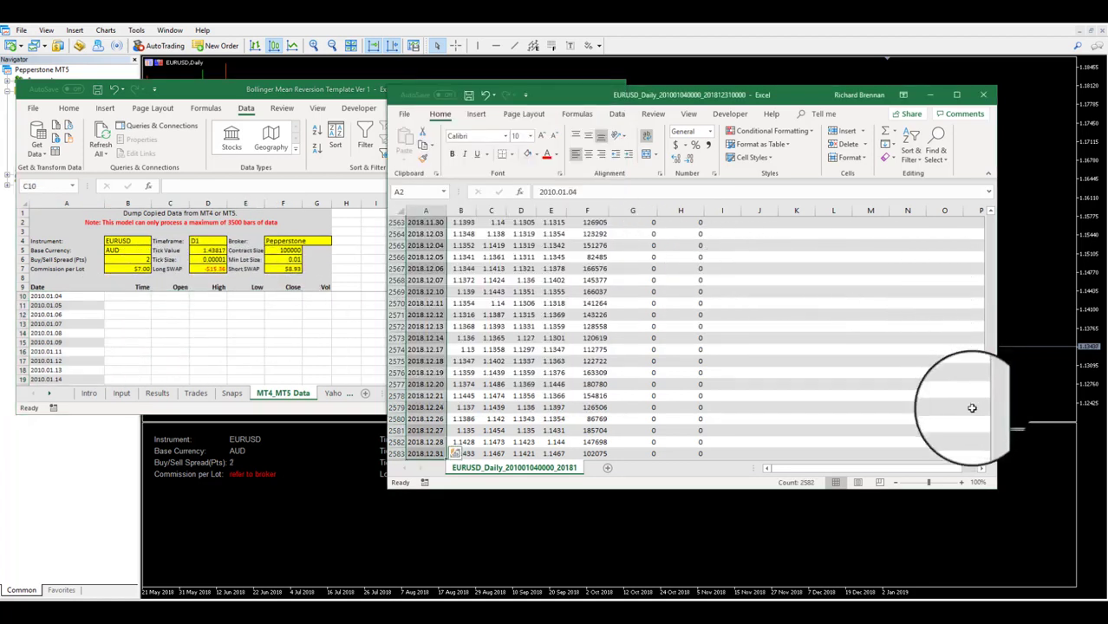
pyautogui.moveTo(991, 451); pyautogui.dragTo(992, 218)
pyautogui.click(456, 233)
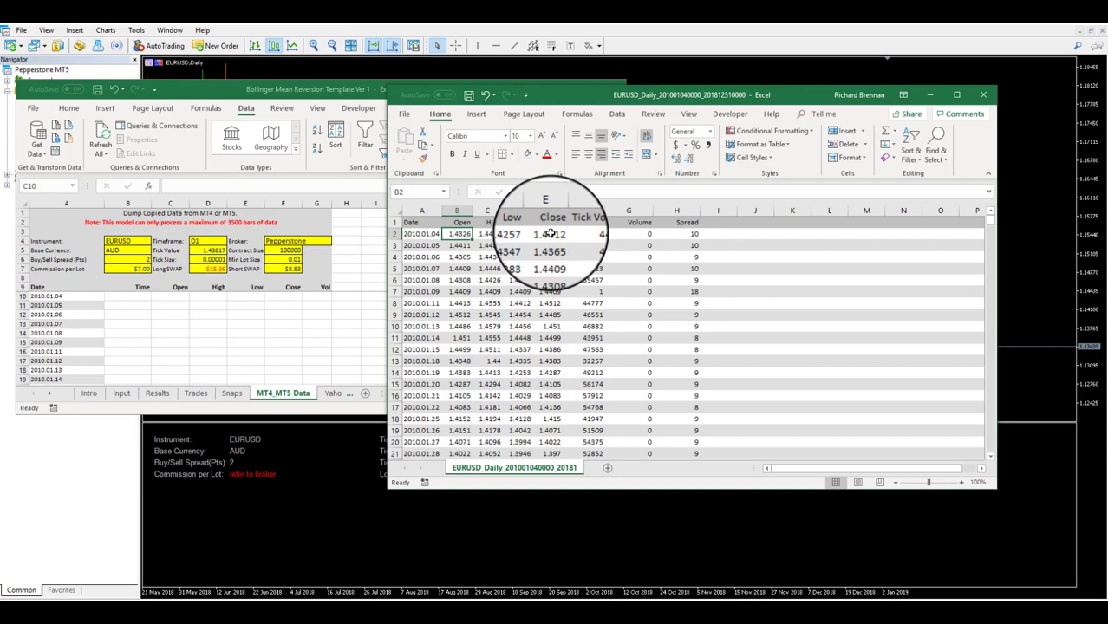
pyautogui.keyDown('shift'); pyautogui.click(547, 234); pyautogui.keyUp('shift')
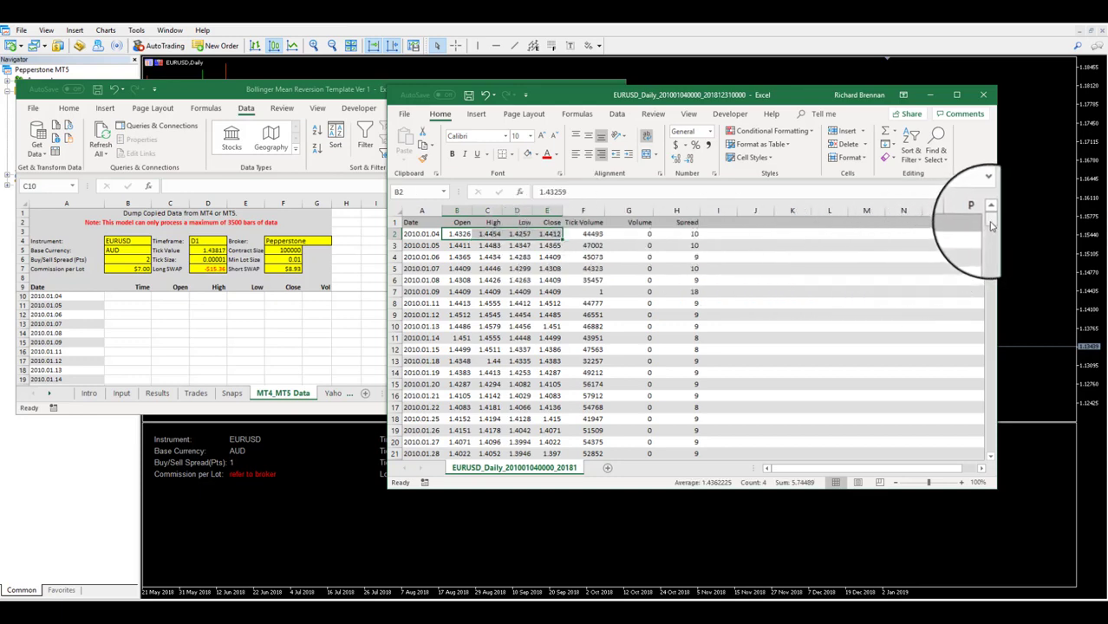
pyautogui.moveTo(992, 224); pyautogui.dragTo(572, 424)
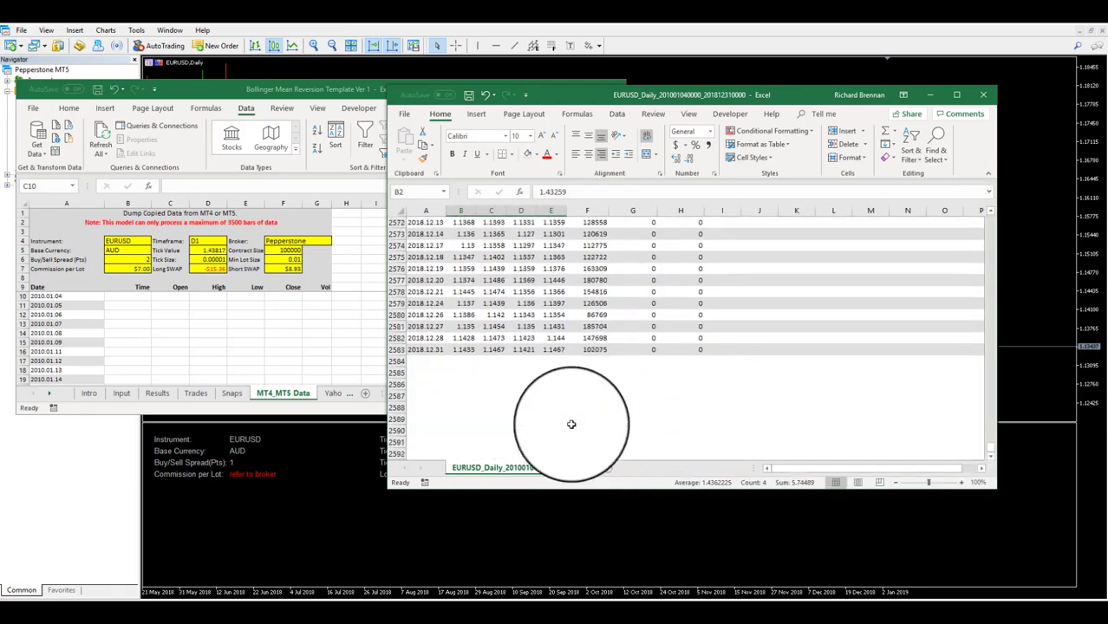
pyautogui.keyDown('shift'); pyautogui.click(567, 353); pyautogui.keyUp('shift')
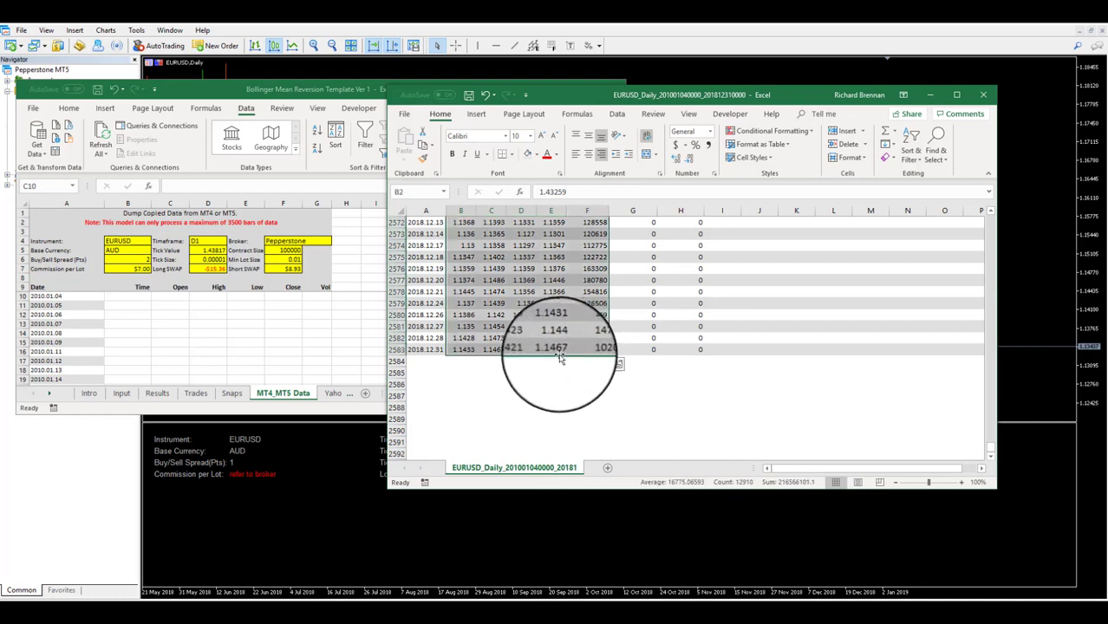
pyautogui.hotkey('ctrl', 'c')
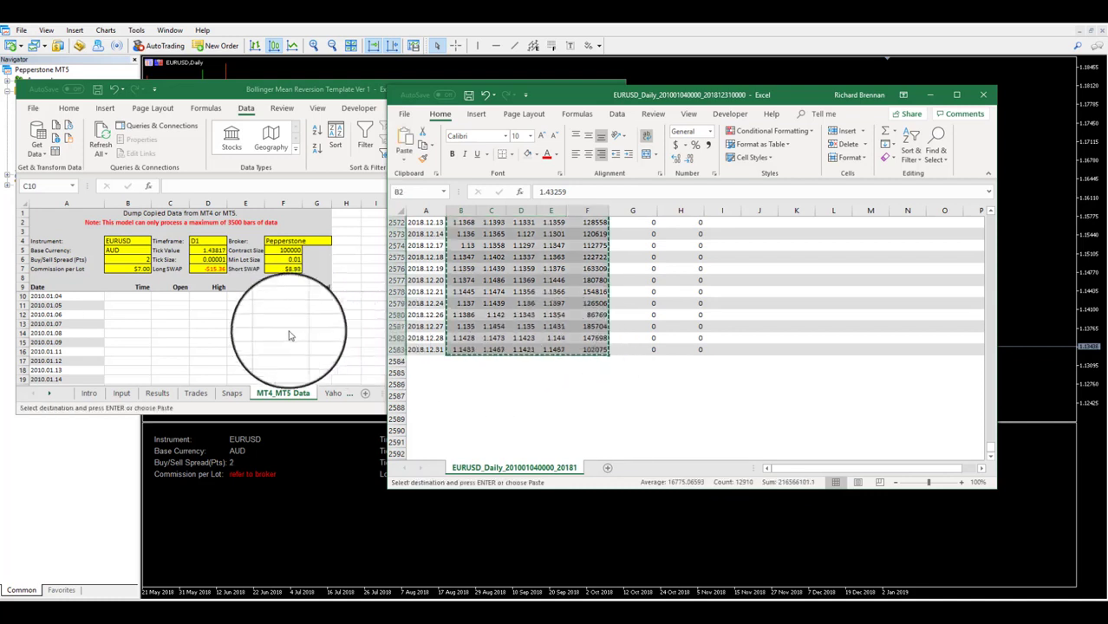
# Paste the EURUSD price data into the template starting at C10.
pyautogui.click(180, 301)
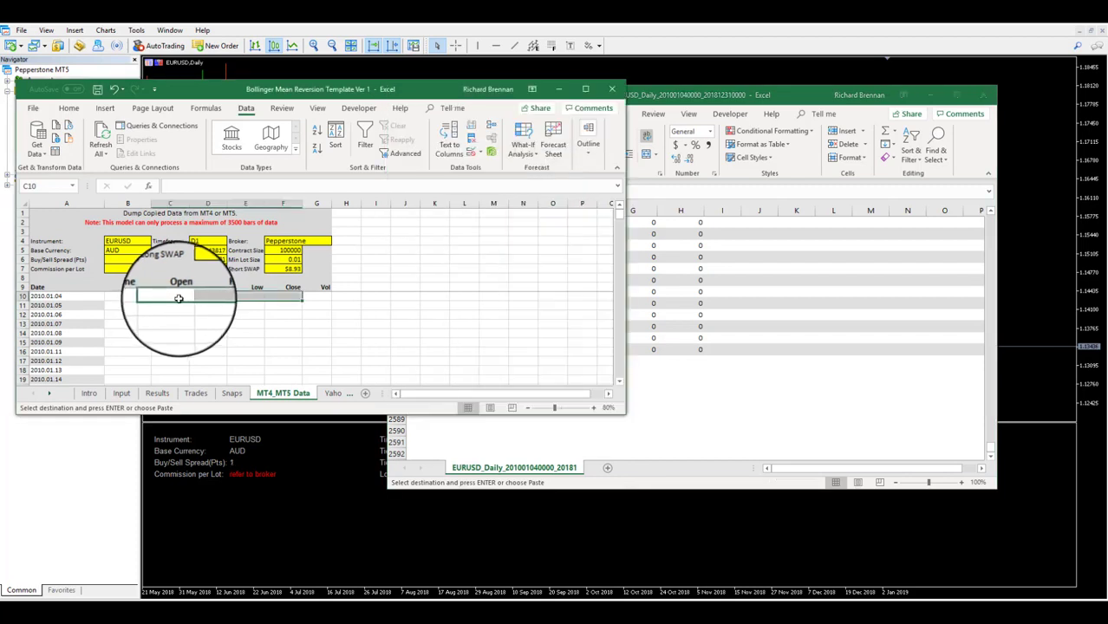
pyautogui.rightClick(178, 298)
pyautogui.click(198, 356)
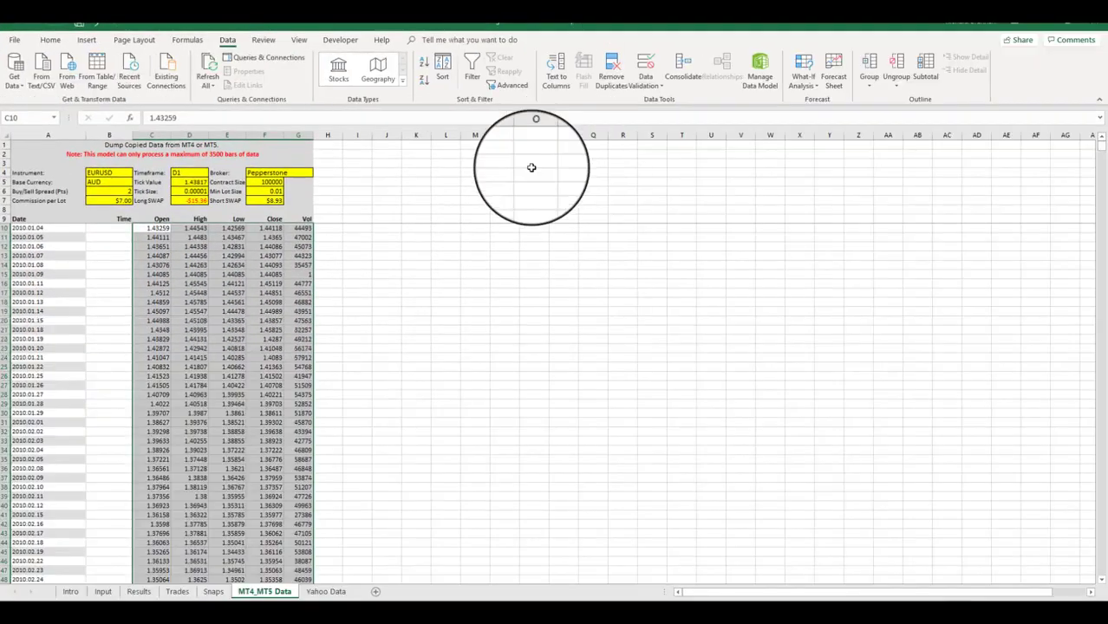
# Set the Input sheet's Data Source Format in B5 from Yahoo to MT4_MT5.
pyautogui.click(103, 591)
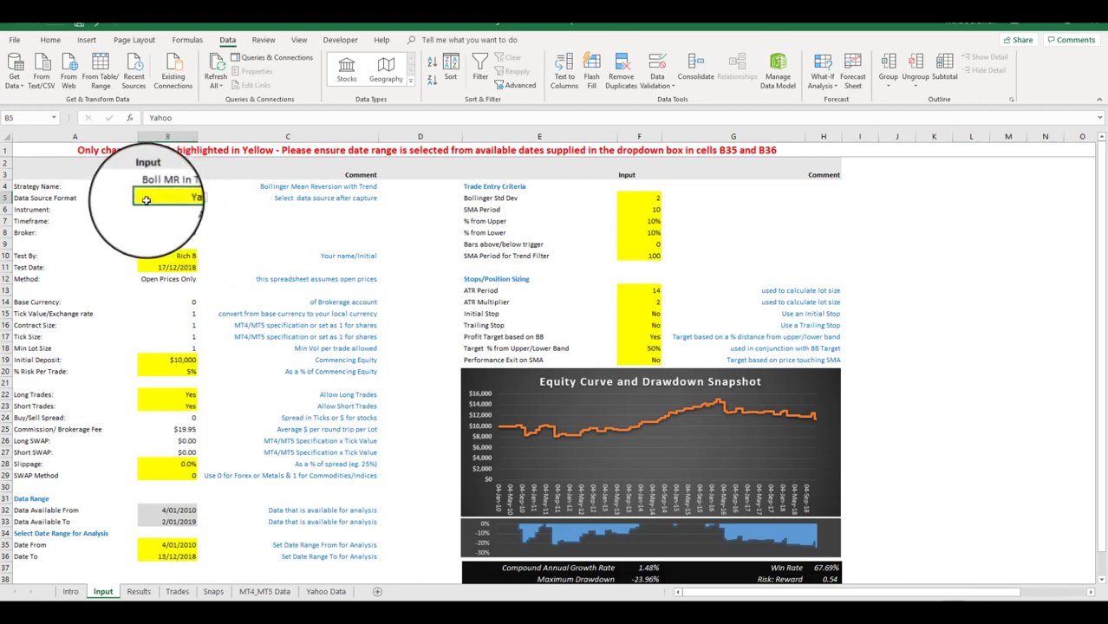
pyautogui.click(203, 199)
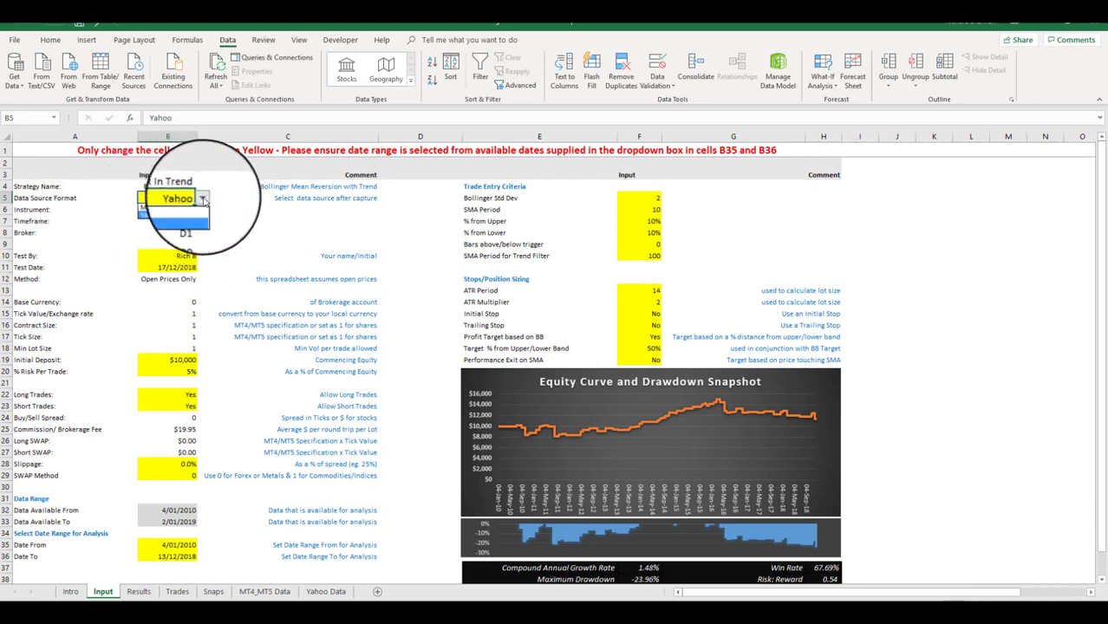
pyautogui.click(180, 209)
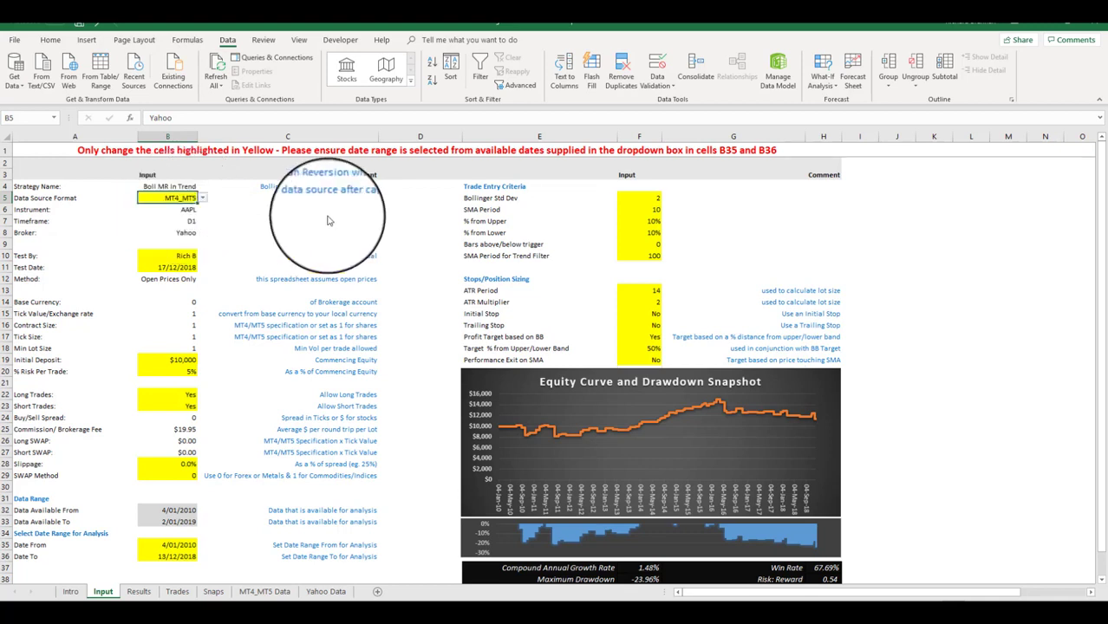